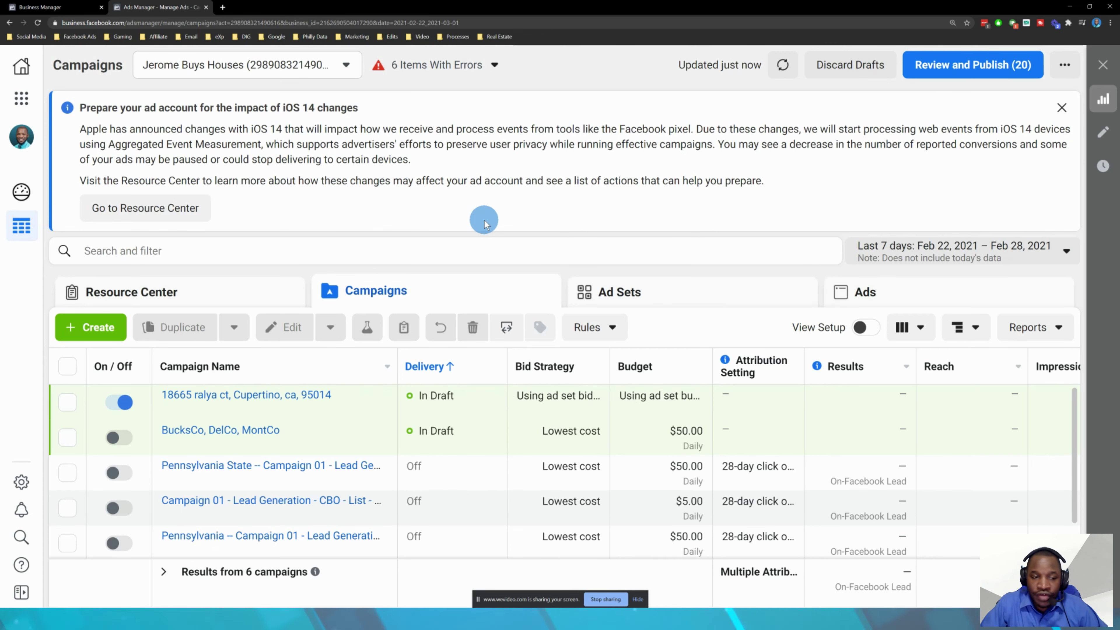
- Start a new campaign with the Lead generation objective and expand its optional naming section
click(97, 334)
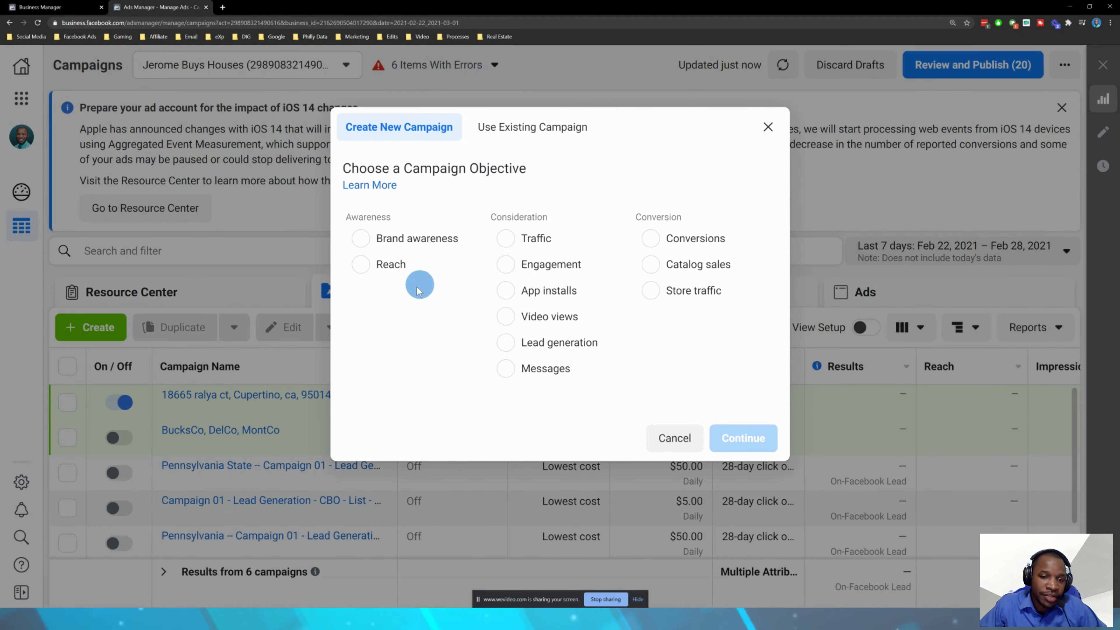
click(506, 346)
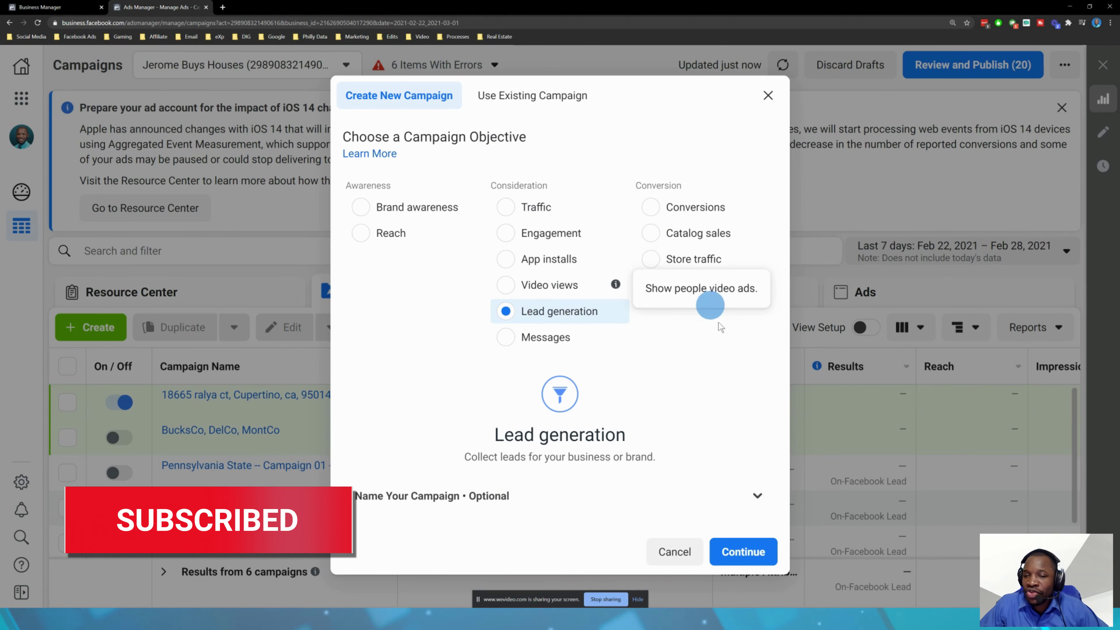
click(757, 496)
scroll(717, 372, down, 2)
click(492, 488)
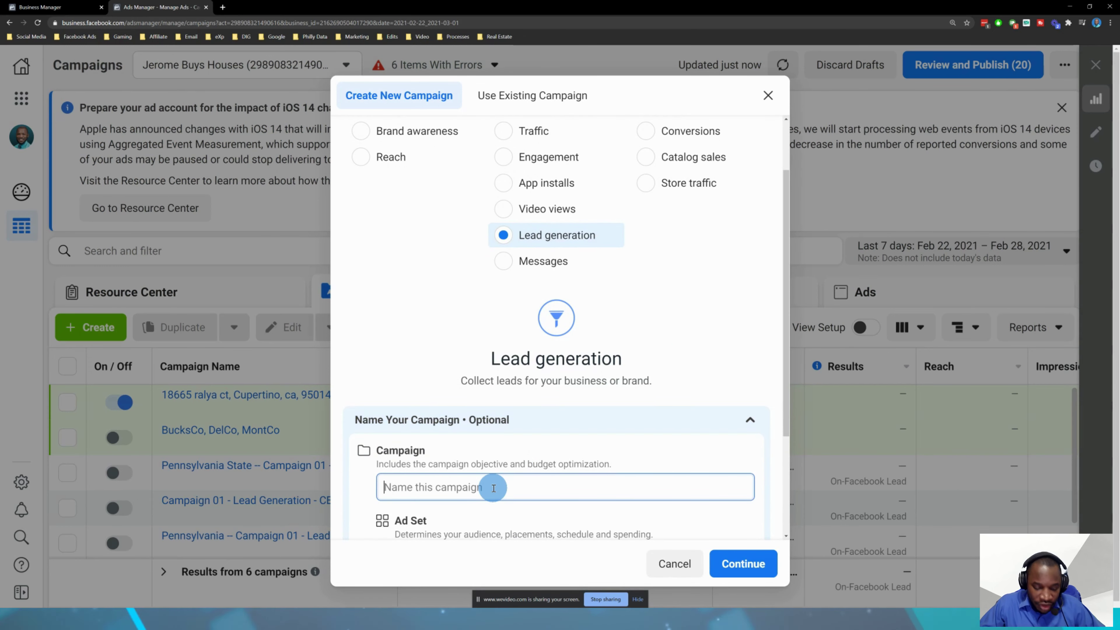
key(ctrl+v)
key(ctrl+a)
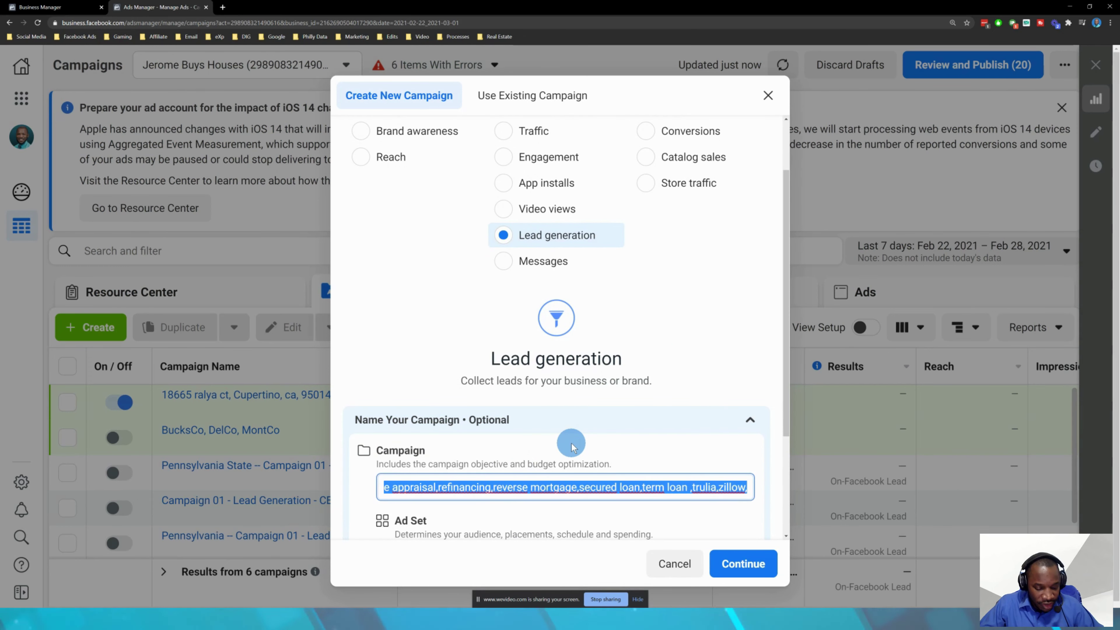
key(BackSpace)
- Name the campaign "Sellers Campaign - Houses" using the entry in the clipboard history
key(super+v)
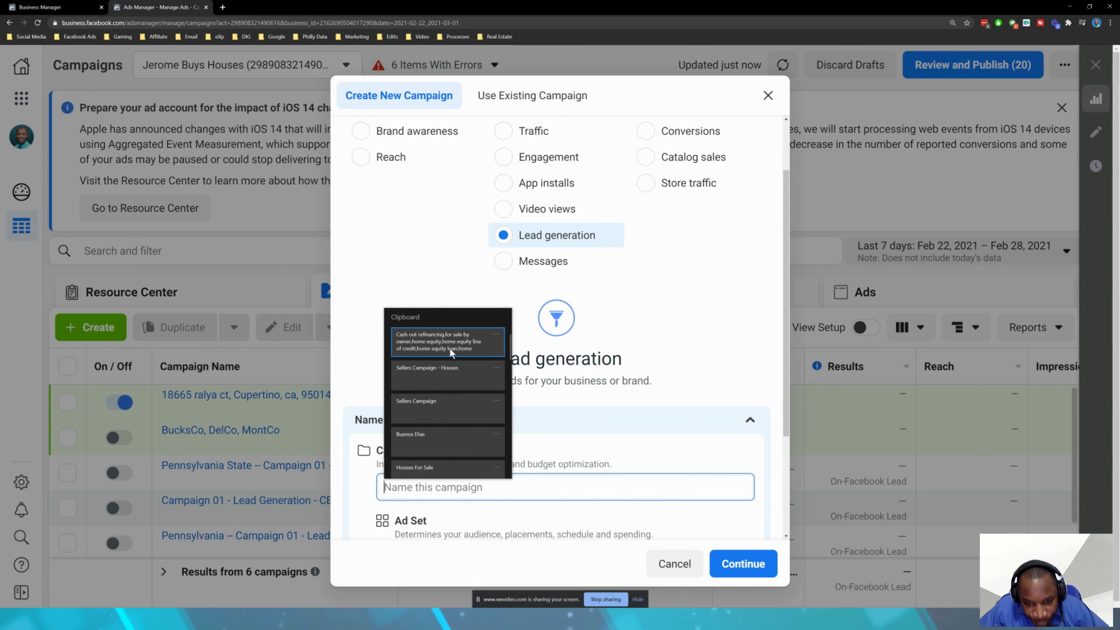
click(446, 379)
click(569, 480)
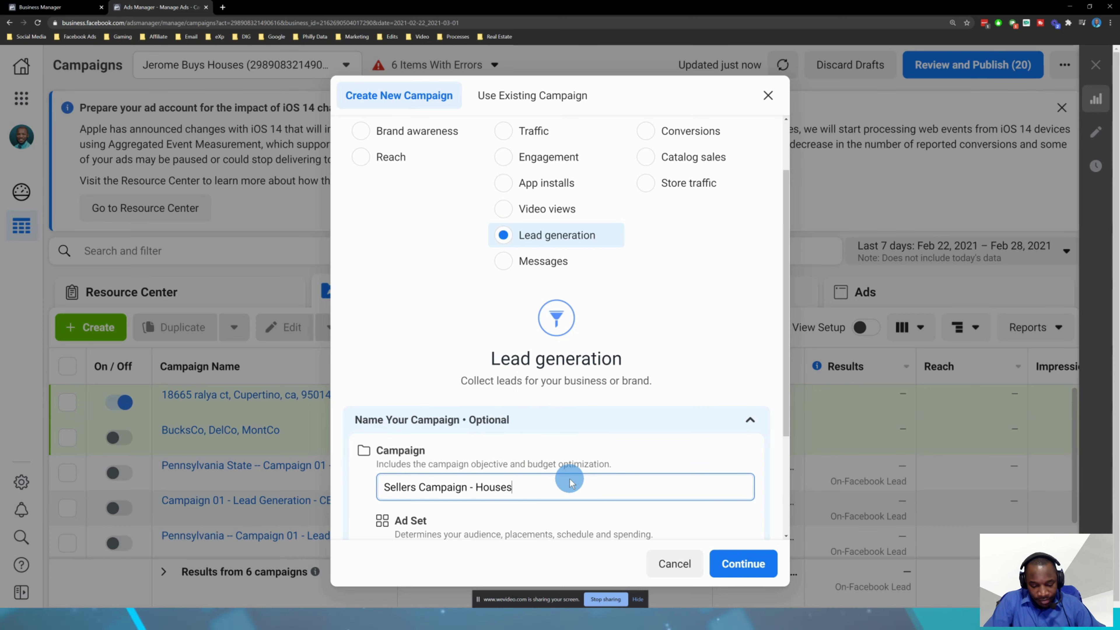
- Name the ad set "Sellers Campaign - Philadelphia", reusing the campaign name and replacing its last word
key(ctrl+a)
key(ctrl+c)
scroll(535, 442, down, 3)
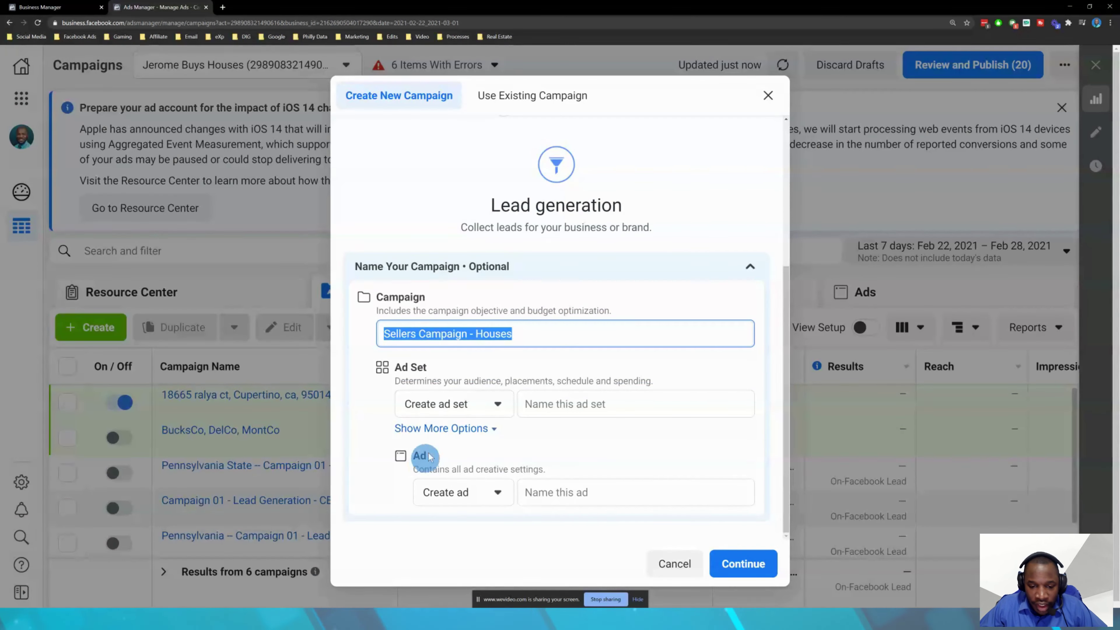
click(576, 406)
key(ctrl+v)
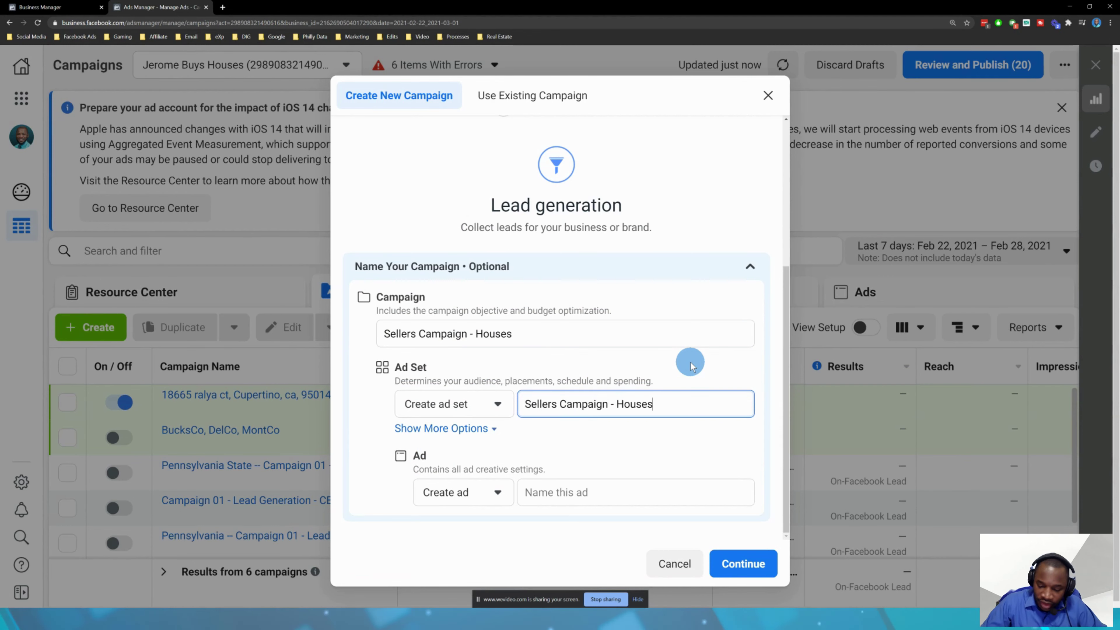
key(ctrl+shift+Left)
text(Philadelphia)
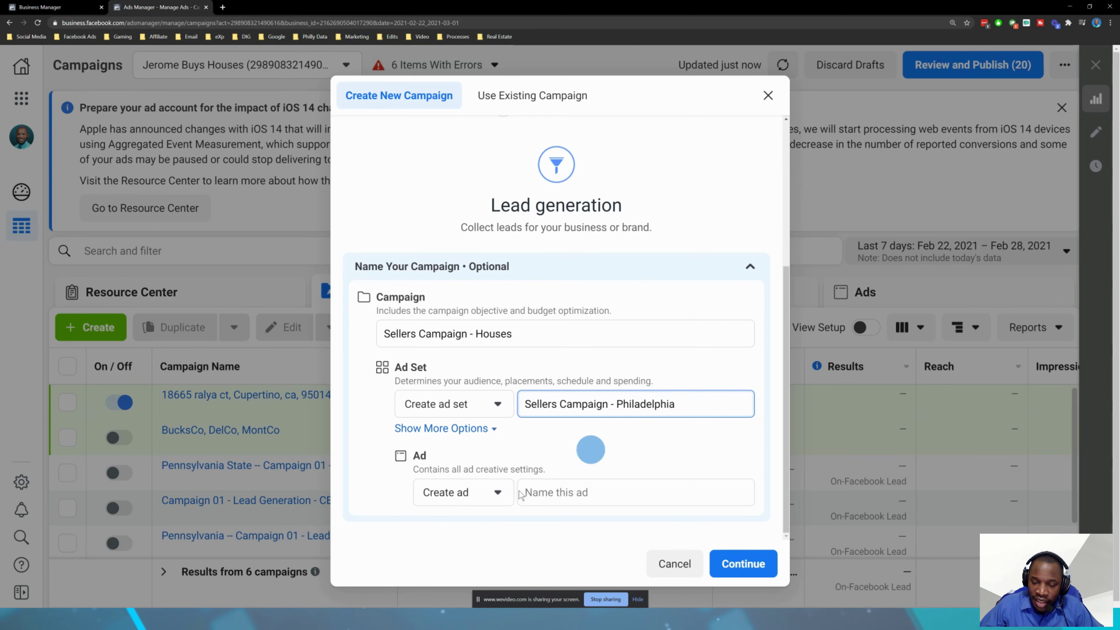
click(479, 429)
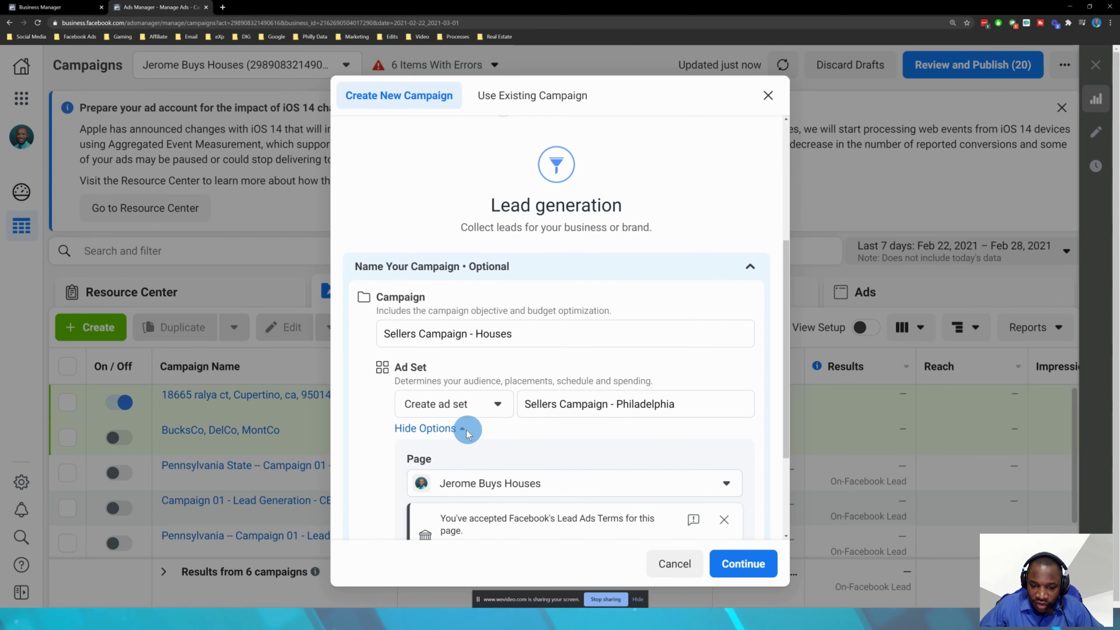
click(467, 428)
click(502, 405)
click(505, 409)
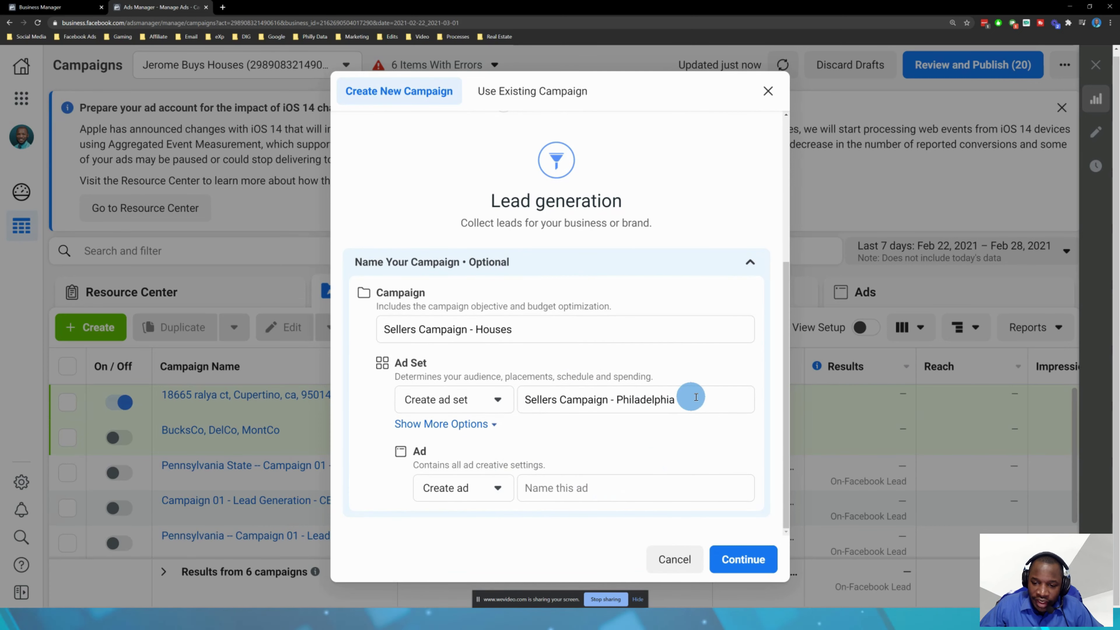
- Copy the ad set name "Sellers Campaign - Philadelphia" as the ad name and continue to the campaign settings
drag(689, 397, 492, 373)
key(ctrl+c)
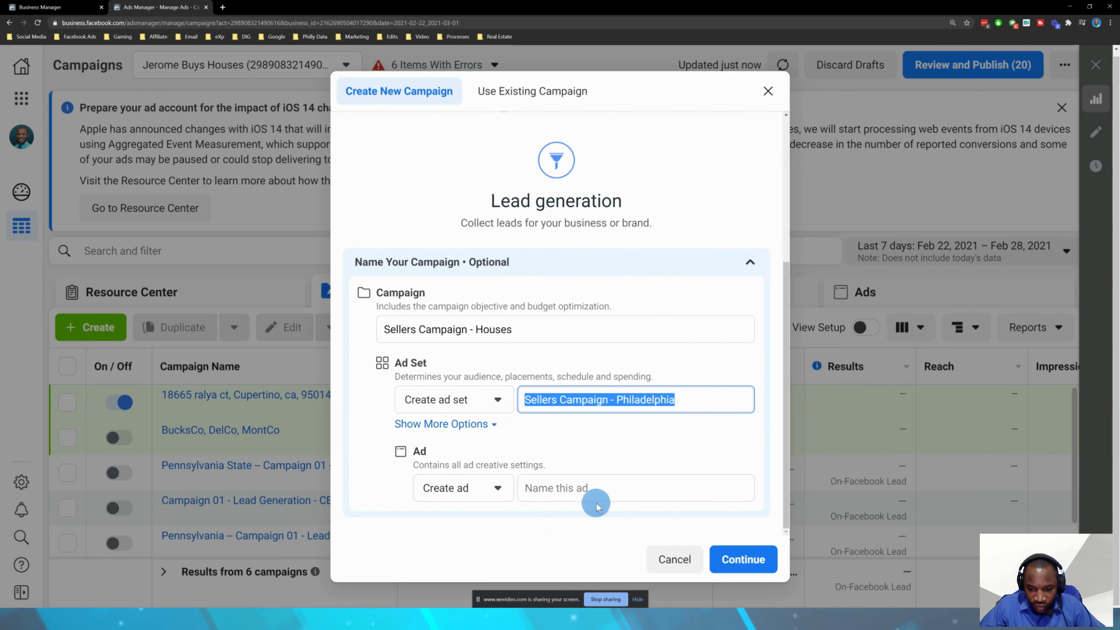
click(608, 489)
key(ctrl+v)
click(743, 559)
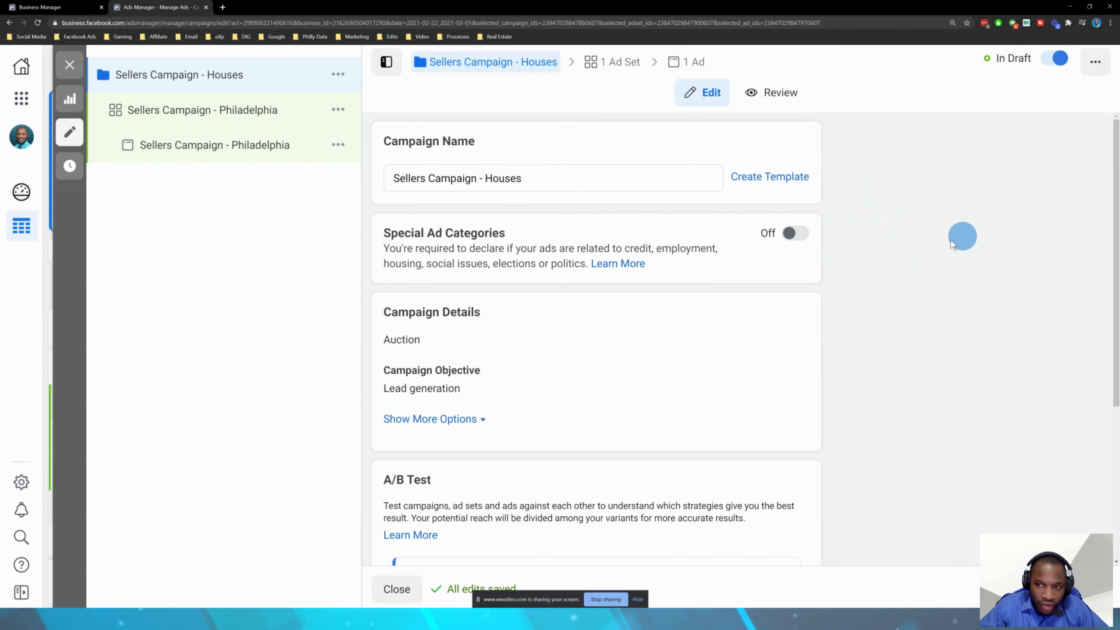
- Turn on Special Ad Categories for the campaign and declare the Housing category
click(798, 233)
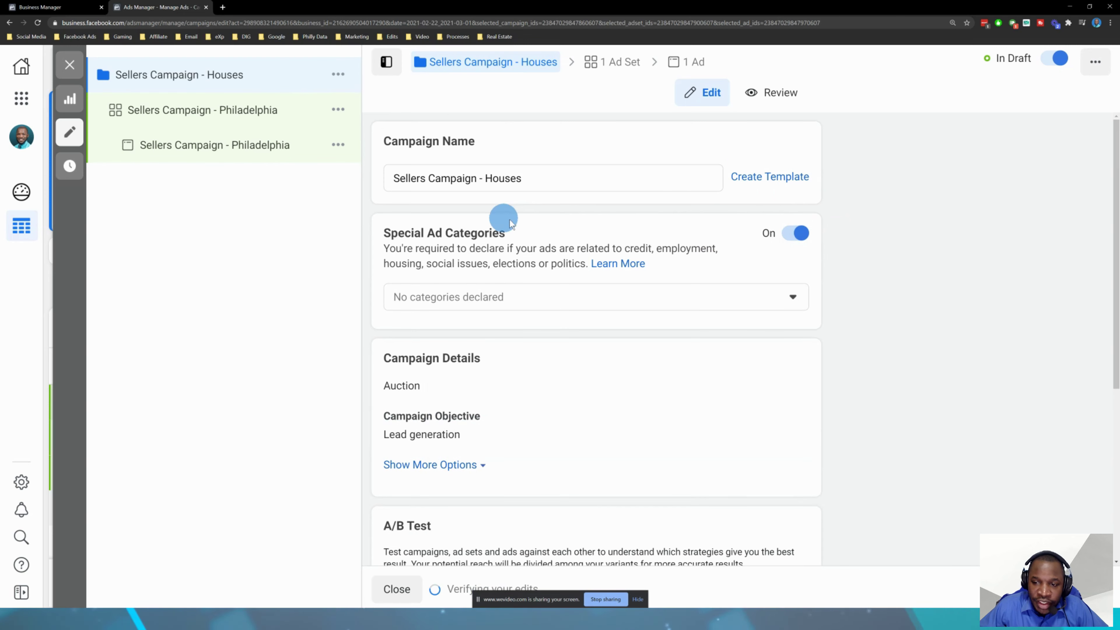
click(487, 295)
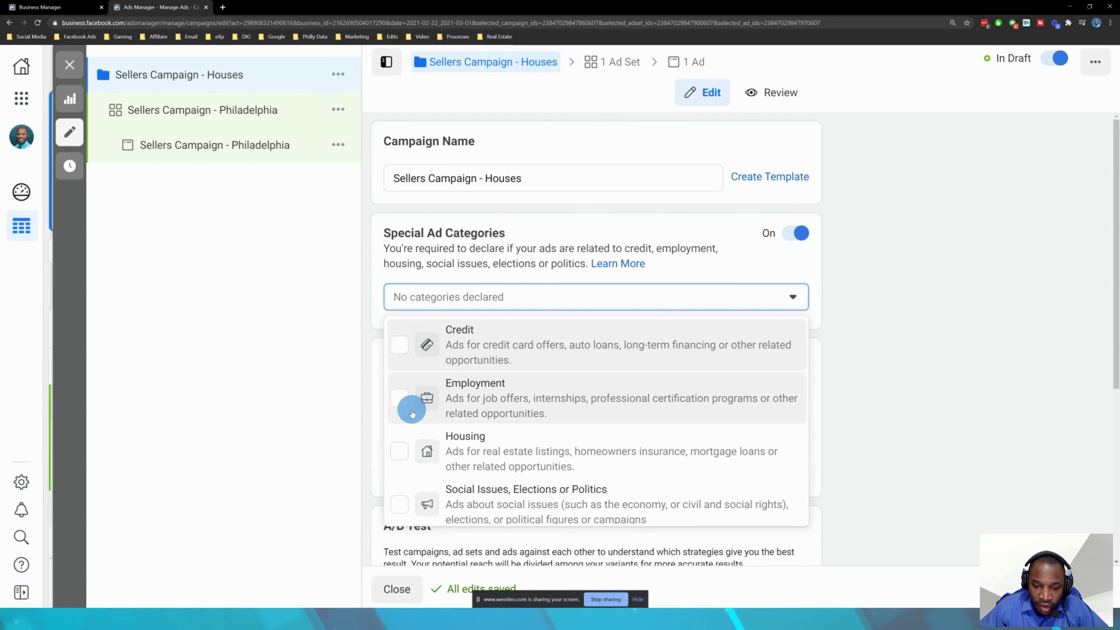
click(398, 455)
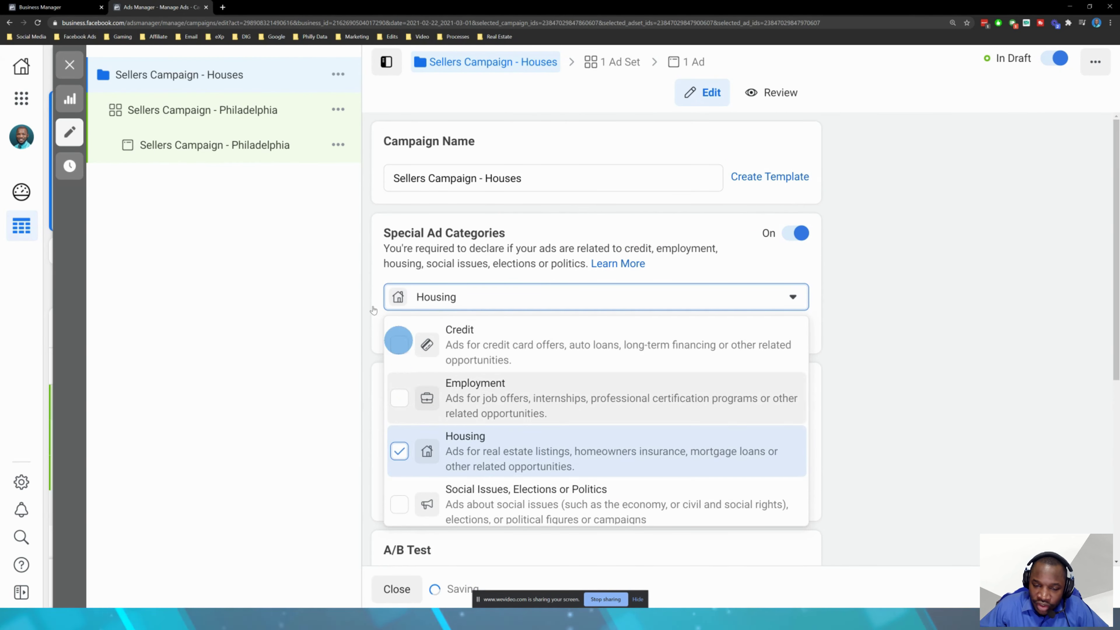
click(312, 288)
scroll(783, 257, down, 3)
scroll(784, 257, up, 3)
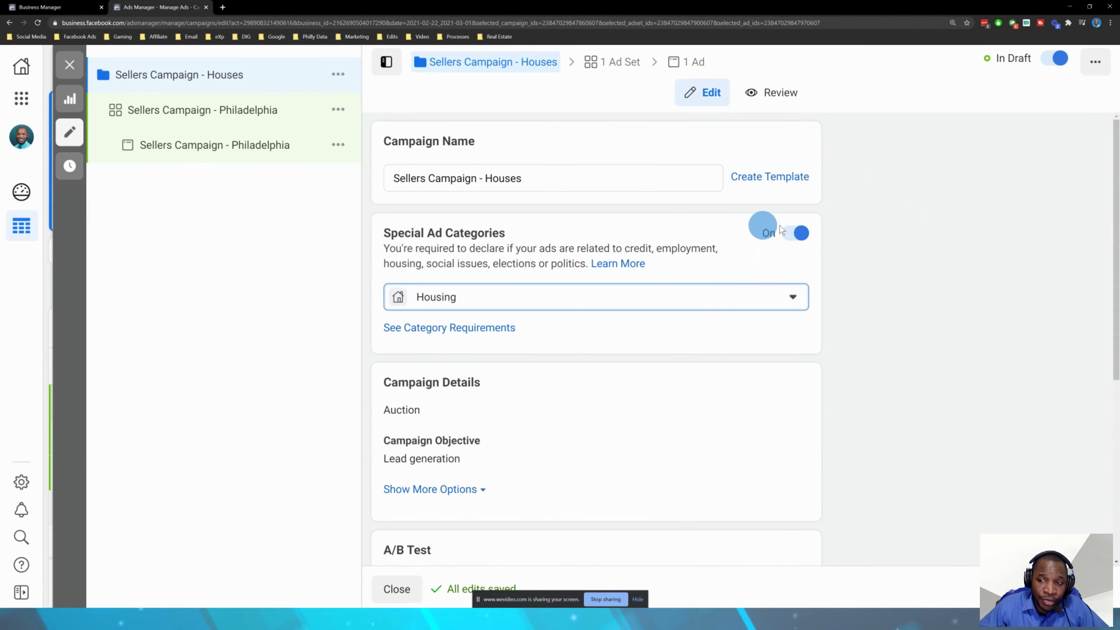
click(950, 287)
click(888, 257)
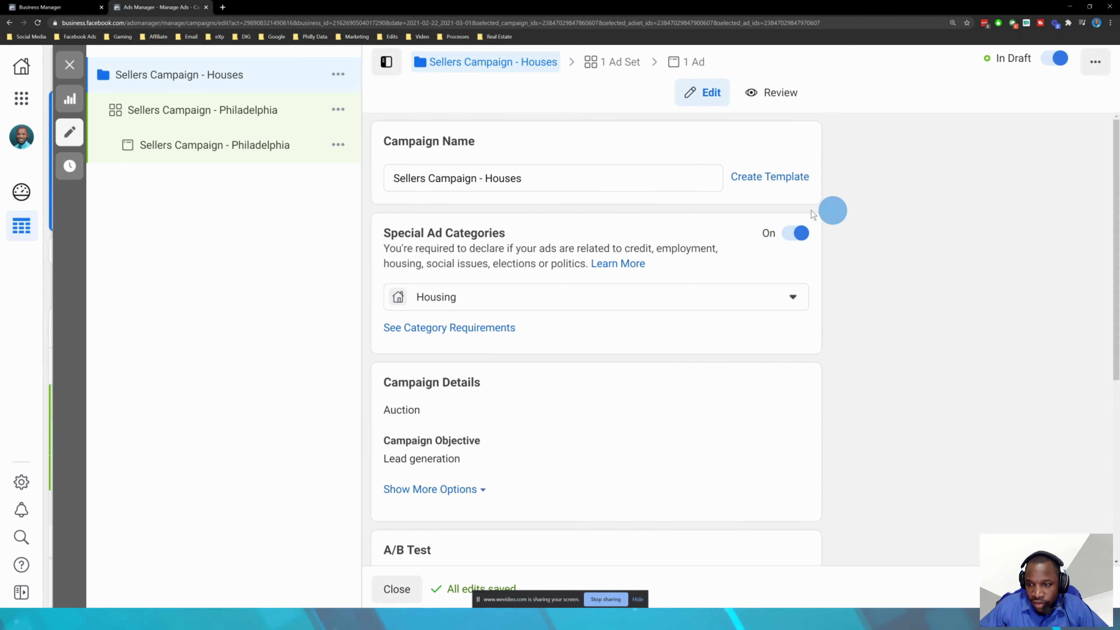
- Open the Sellers Campaign - Philadelphia ad set and examine its page, budget, schedule and audience settings
scroll(919, 233, down, 7)
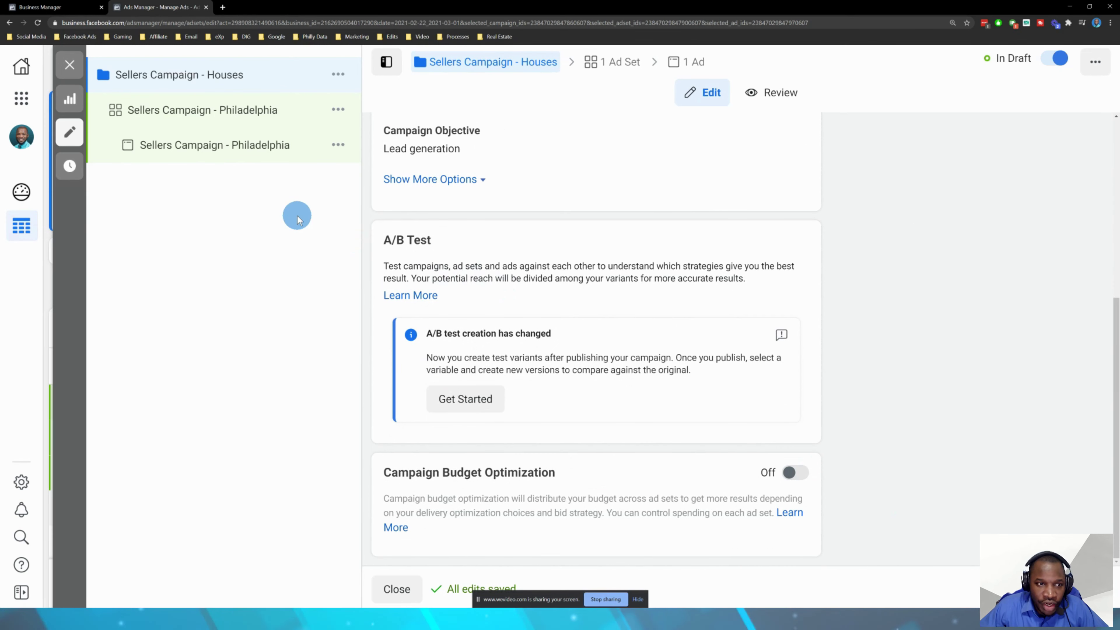
click(202, 110)
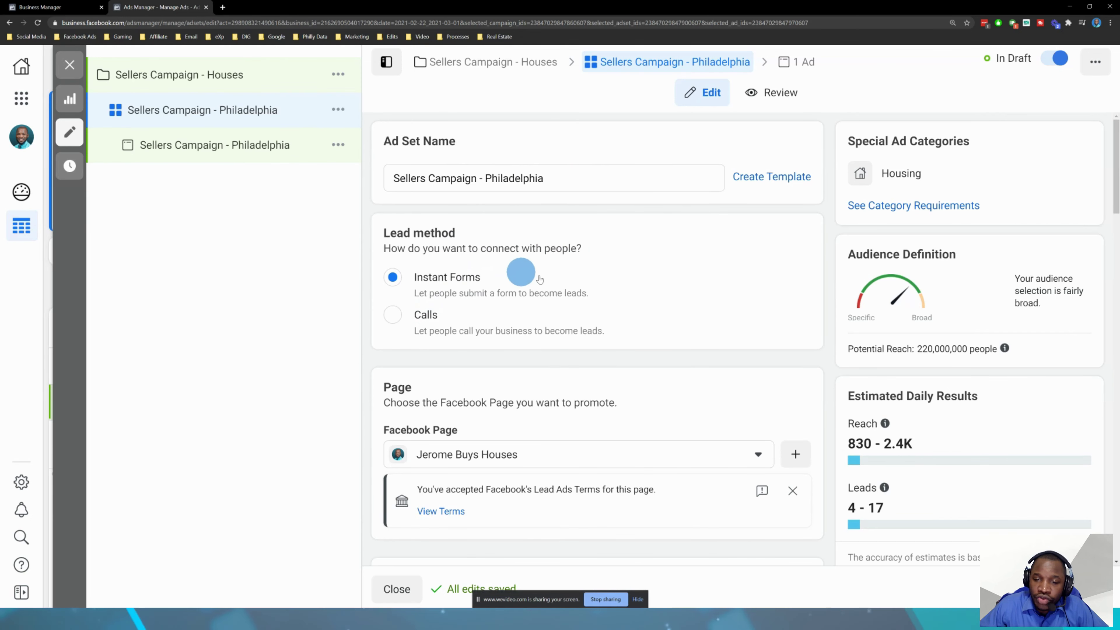
scroll(732, 292, down, 4)
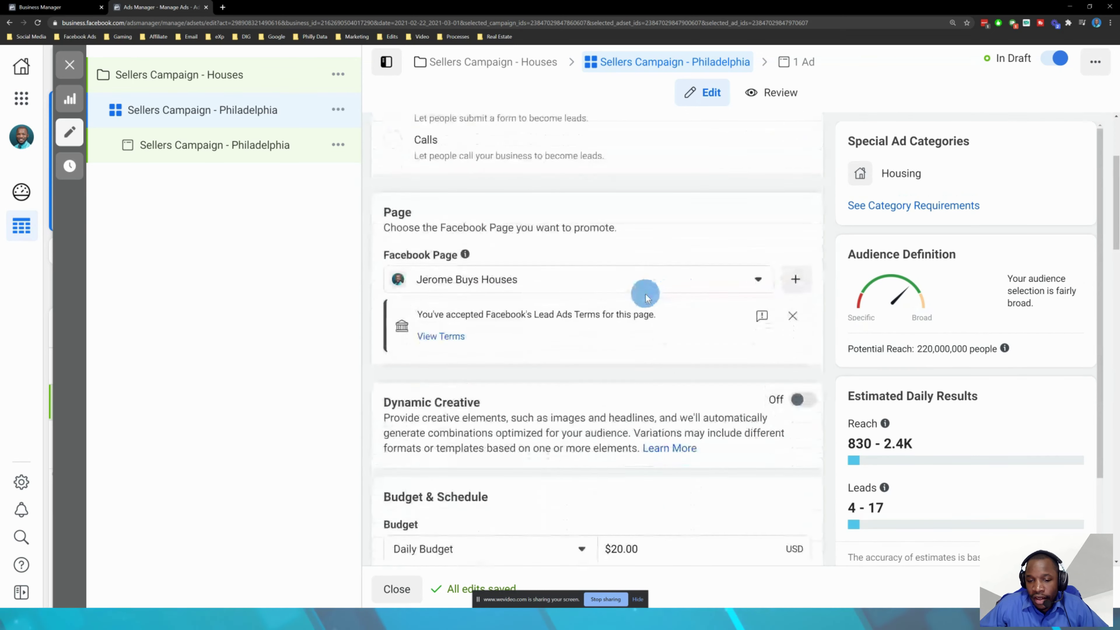
scroll(646, 298, down, 2)
scroll(573, 251, down, 2)
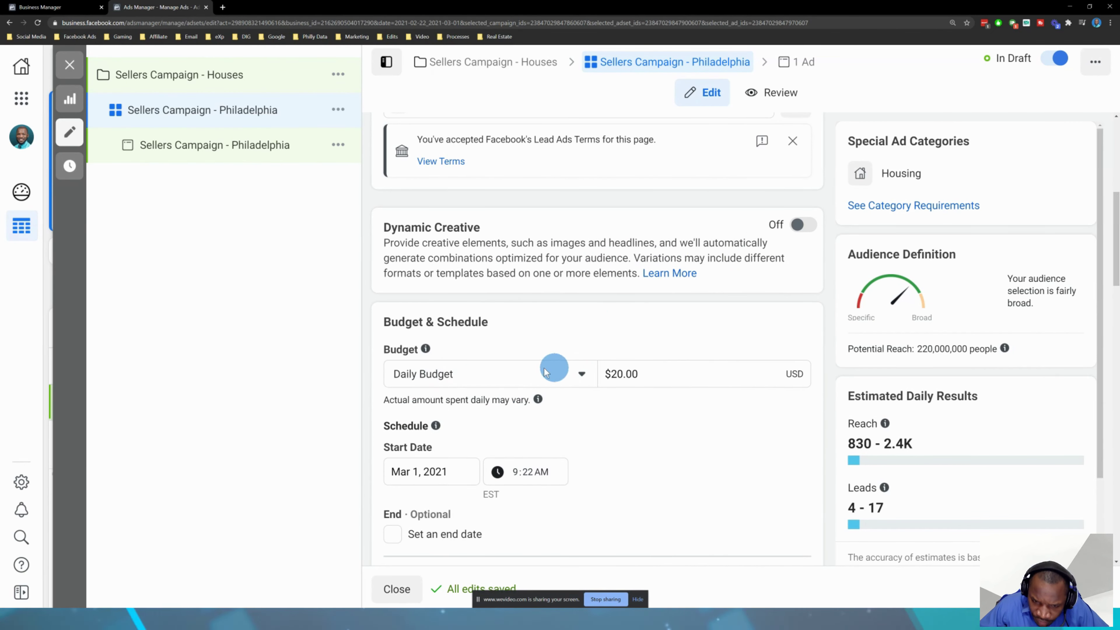
scroll(573, 353, down, 6)
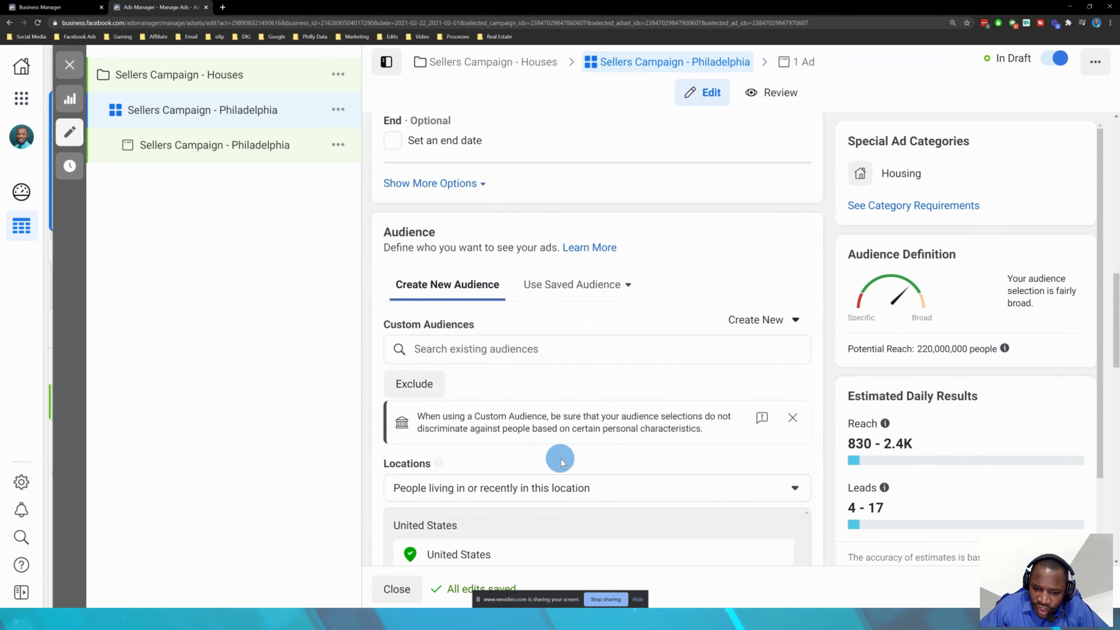
scroll(561, 461, down, 6)
scroll(662, 377, up, 5)
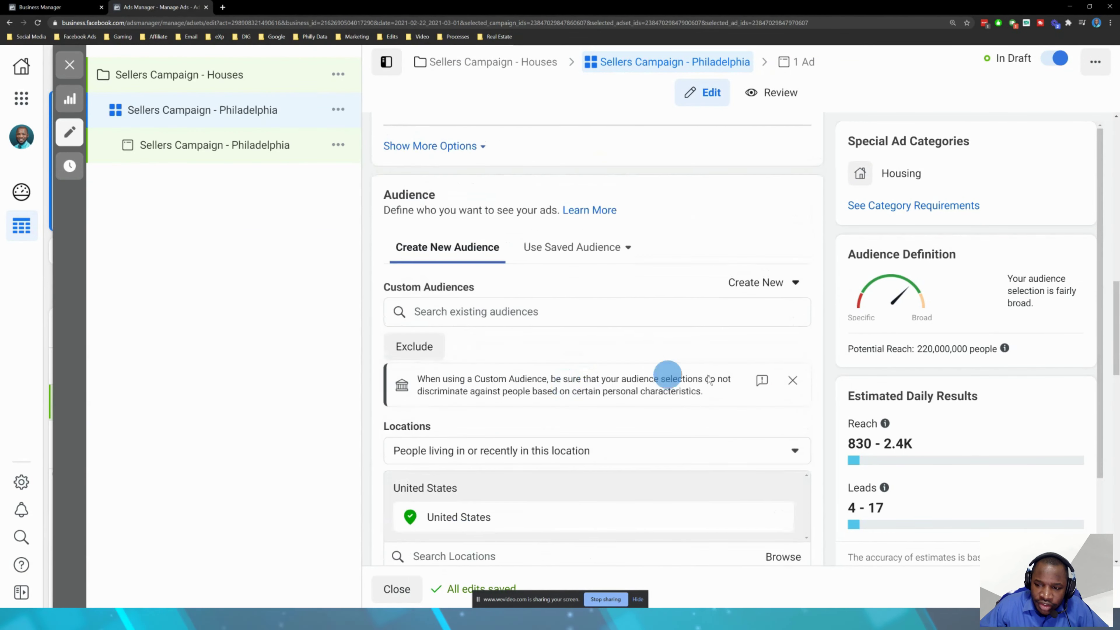
scroll(710, 379, up, 2)
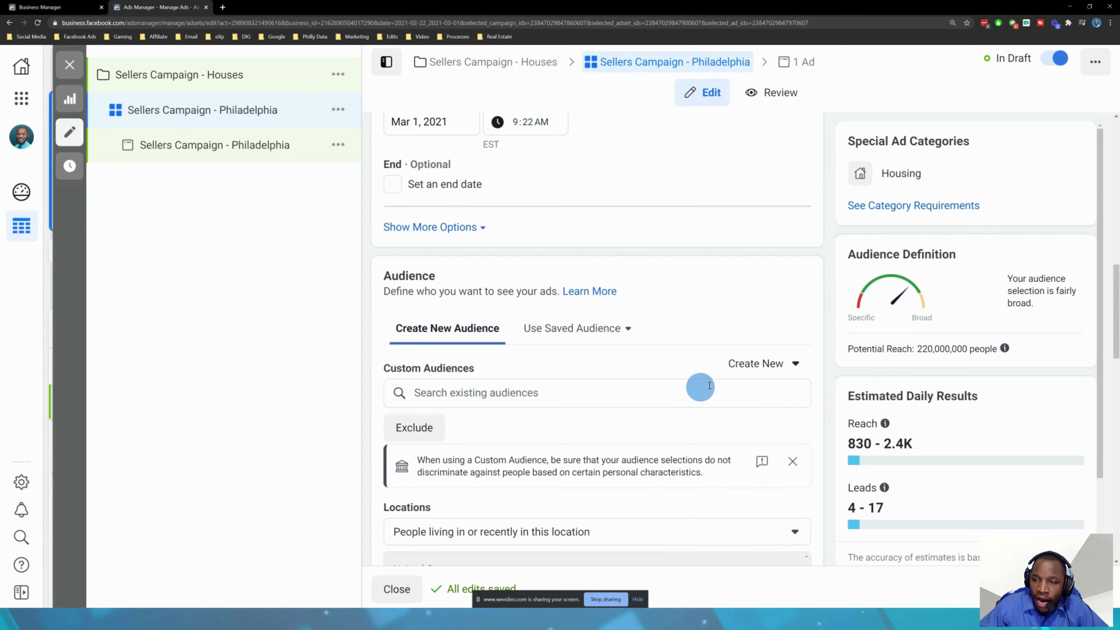
scroll(617, 309, up, 4)
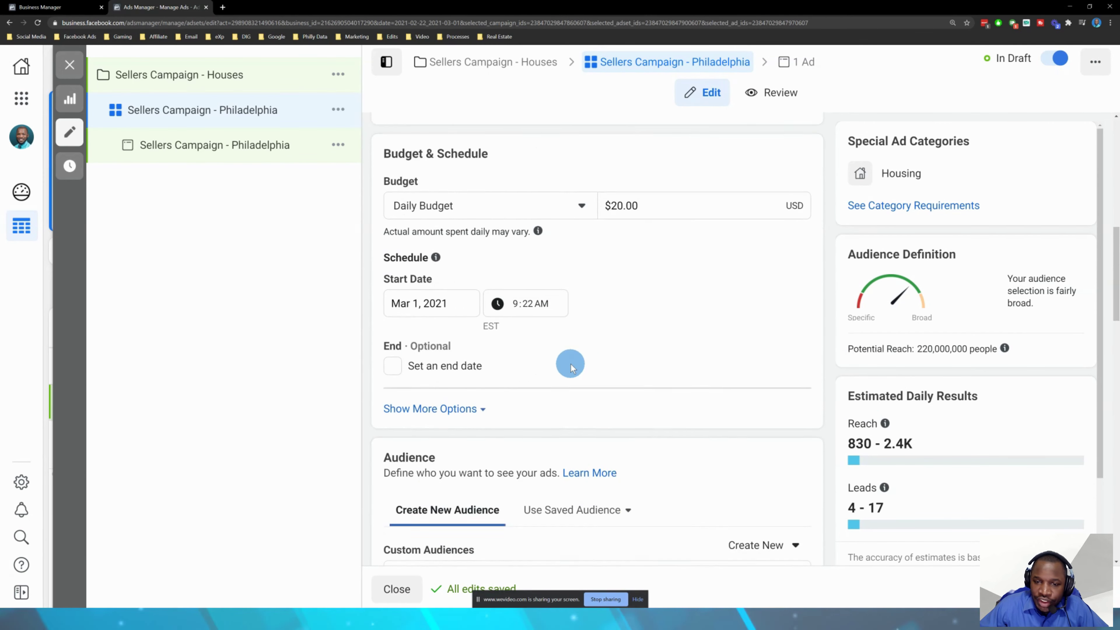
scroll(570, 367, up, 6)
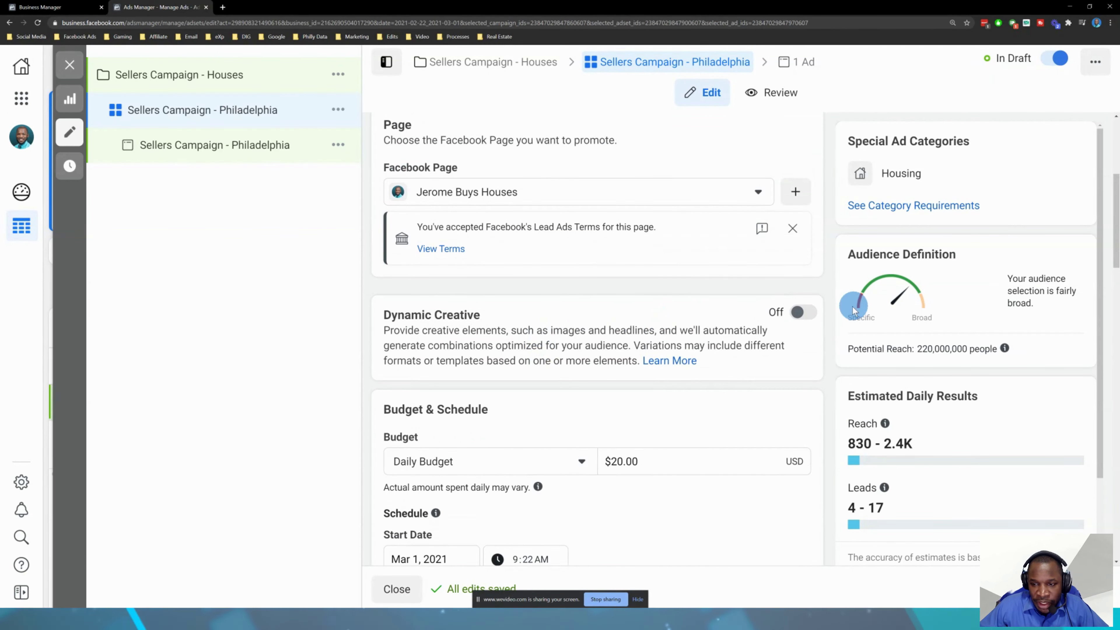
- Set the ad set's lead method to Calls and check the Facebook Page selected for promotion
scroll(805, 313, up, 6)
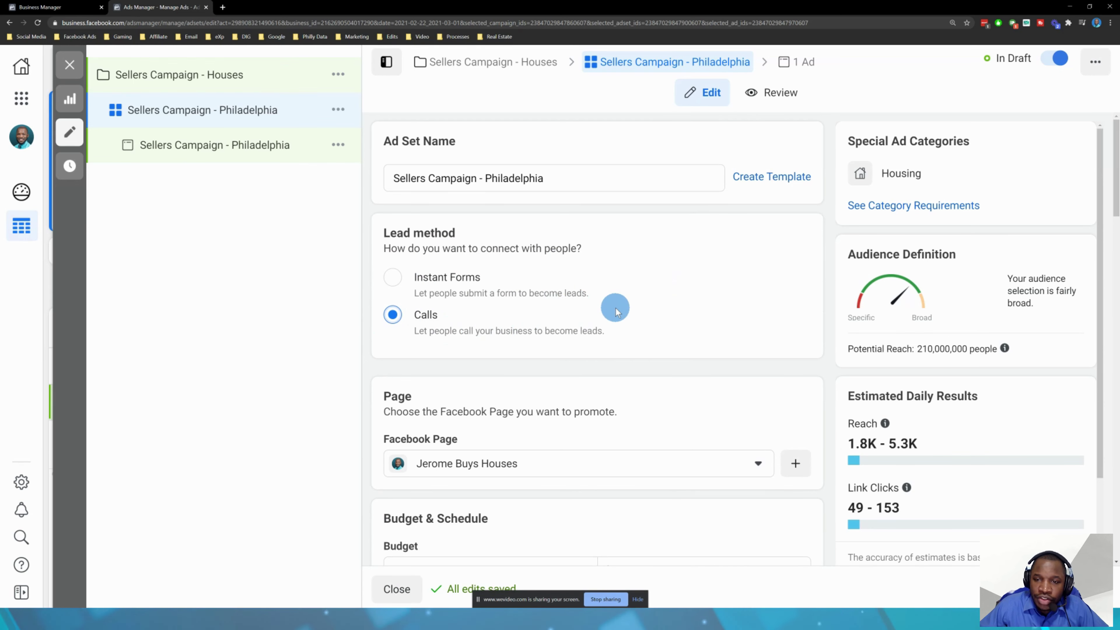
scroll(623, 254, down, 4)
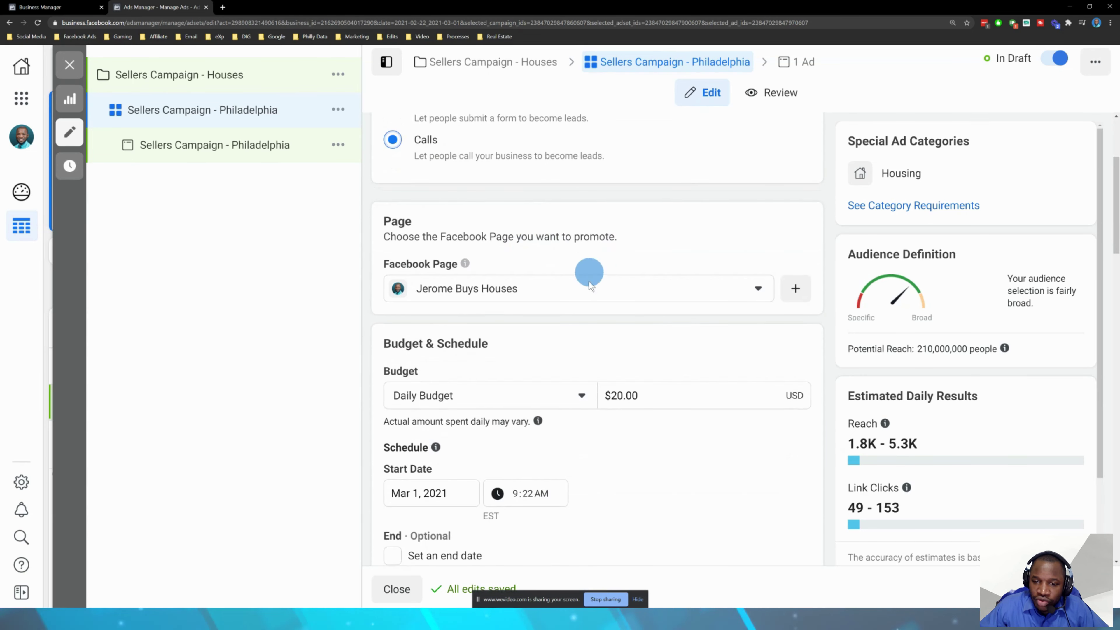
click(700, 290)
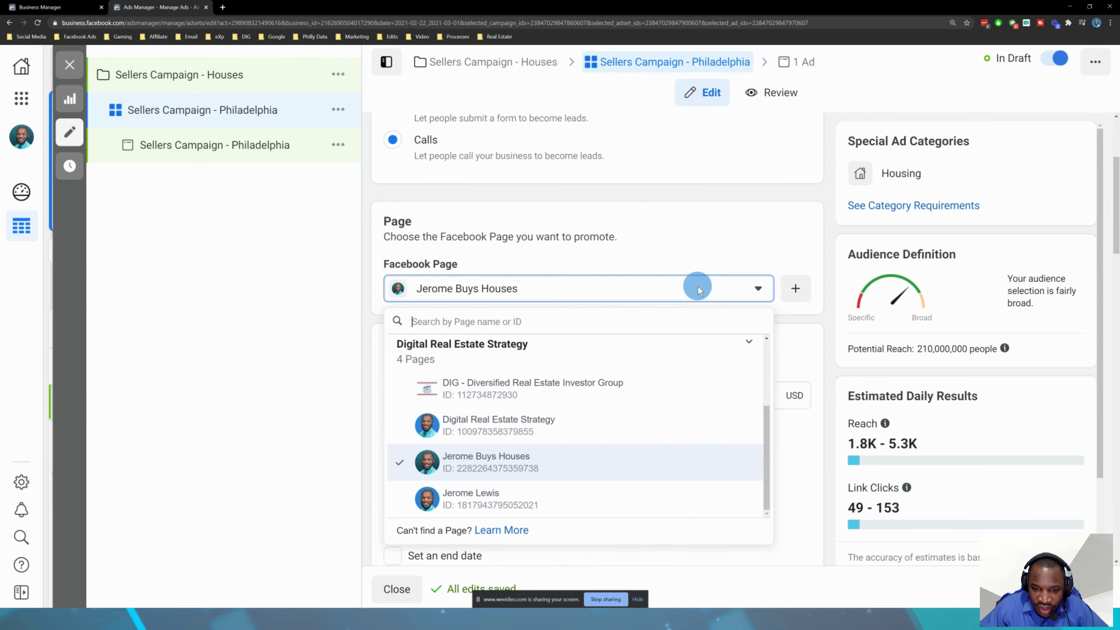
click(690, 291)
scroll(618, 220, down, 2)
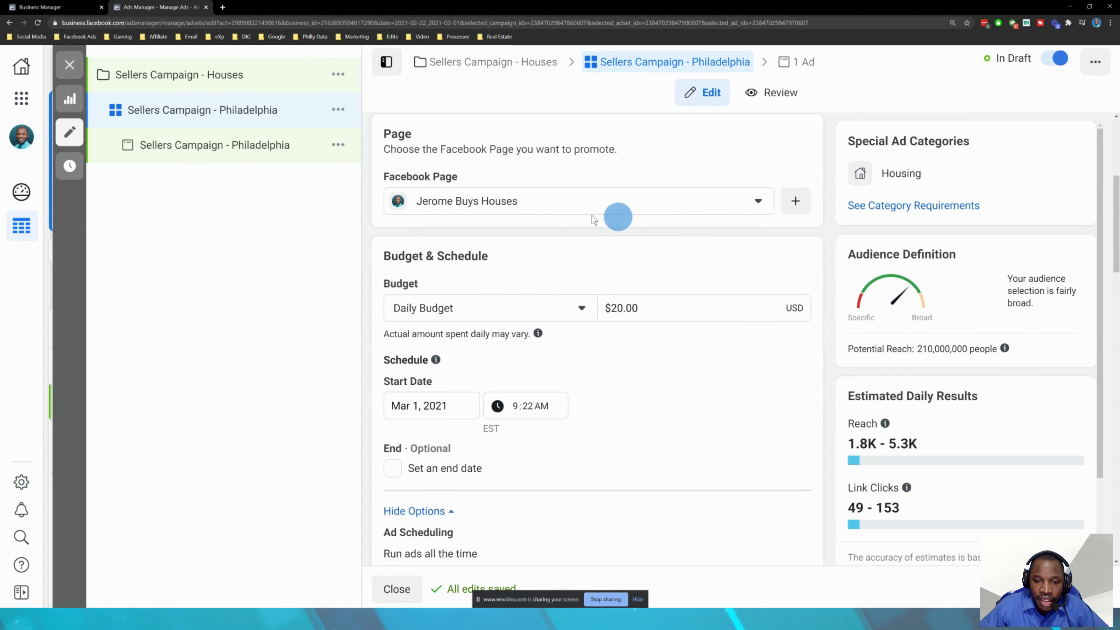
triple_click(489, 152)
click(656, 153)
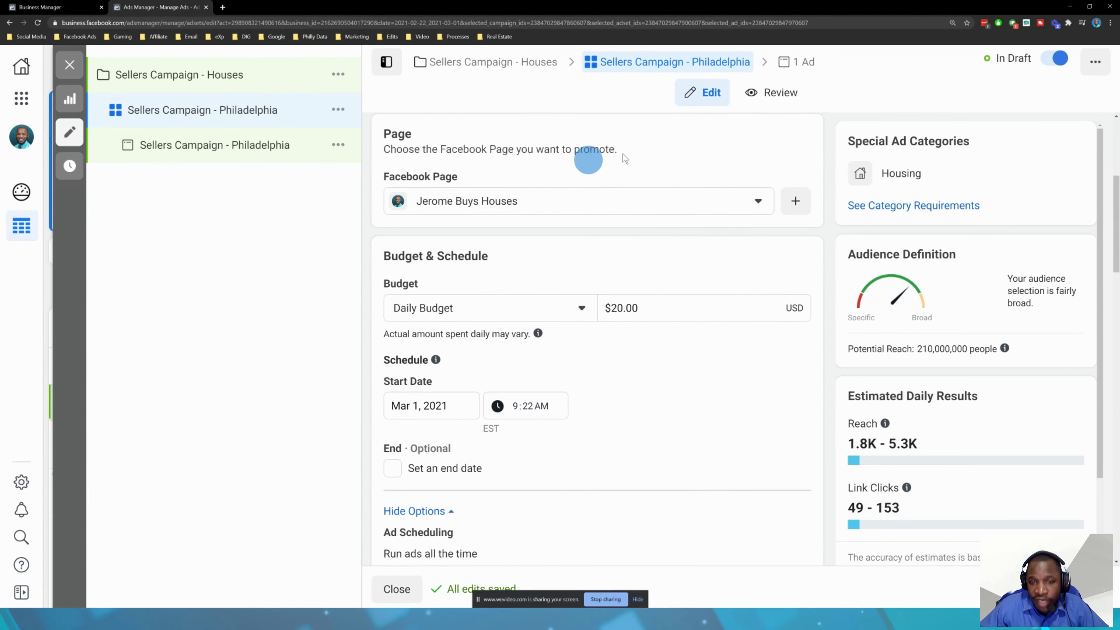
- Set the ad set's daily budget to $50.00
scroll(507, 265, down, 2)
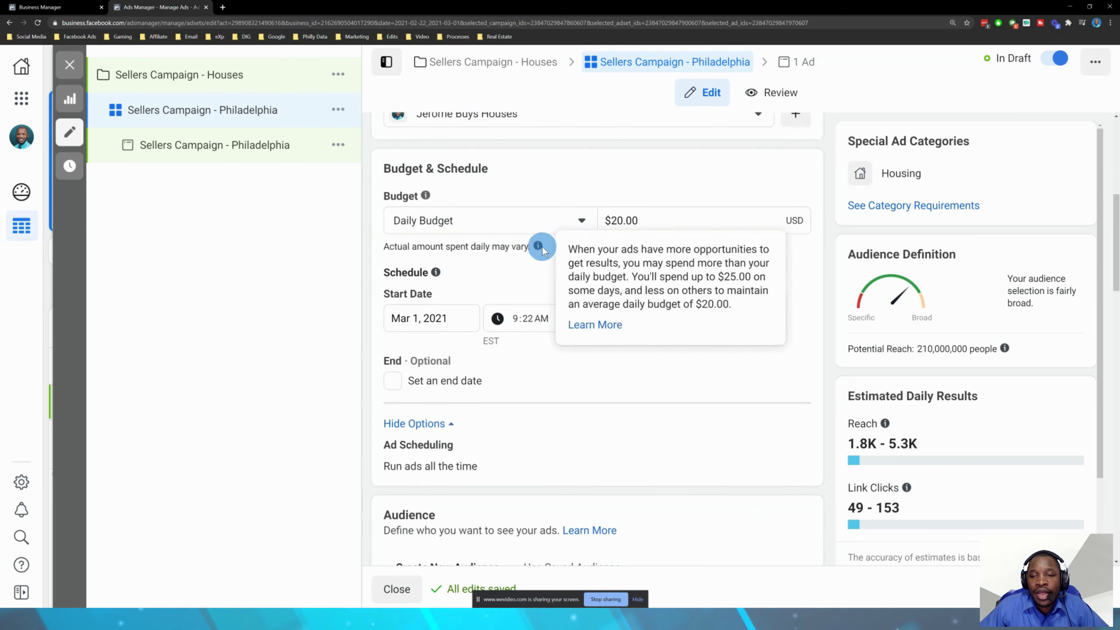
click(657, 220)
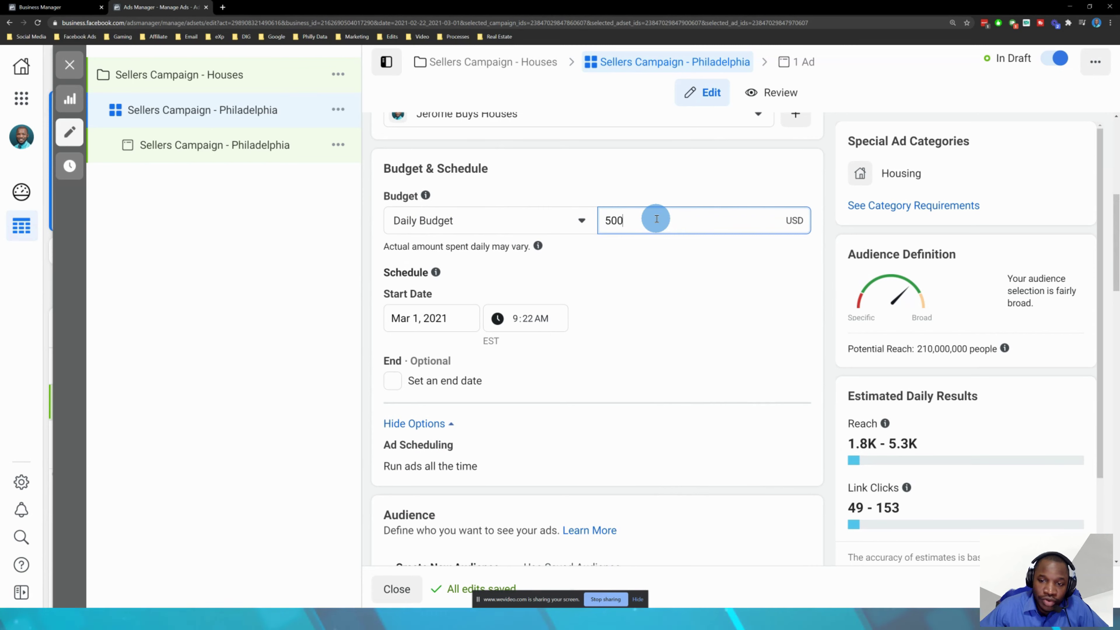
text(500)
key(BackSpace)
click(531, 151)
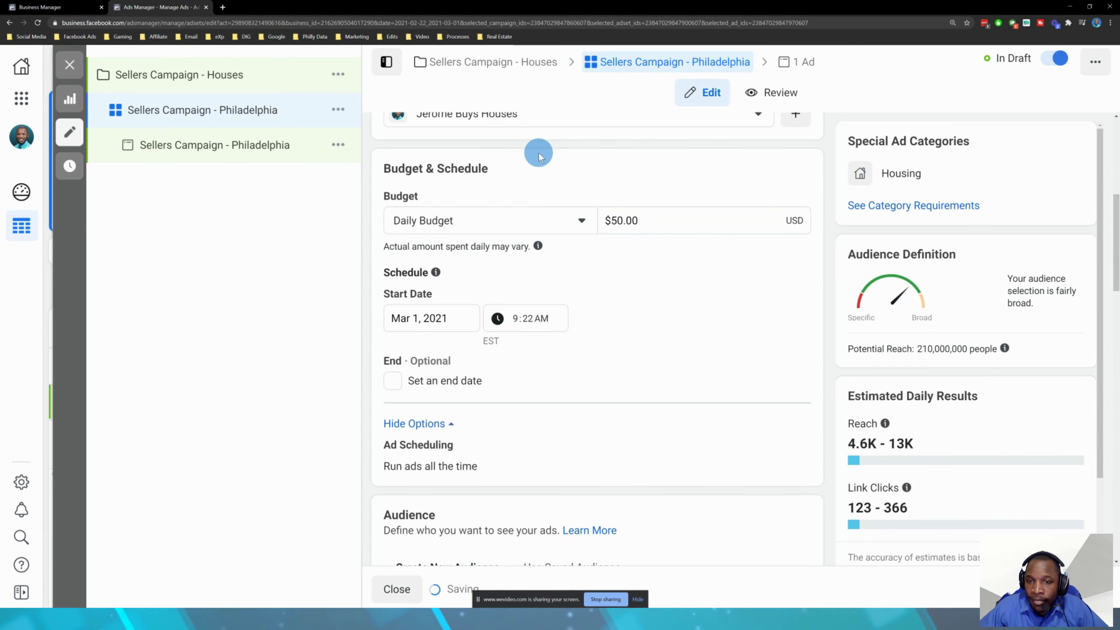
click(655, 224)
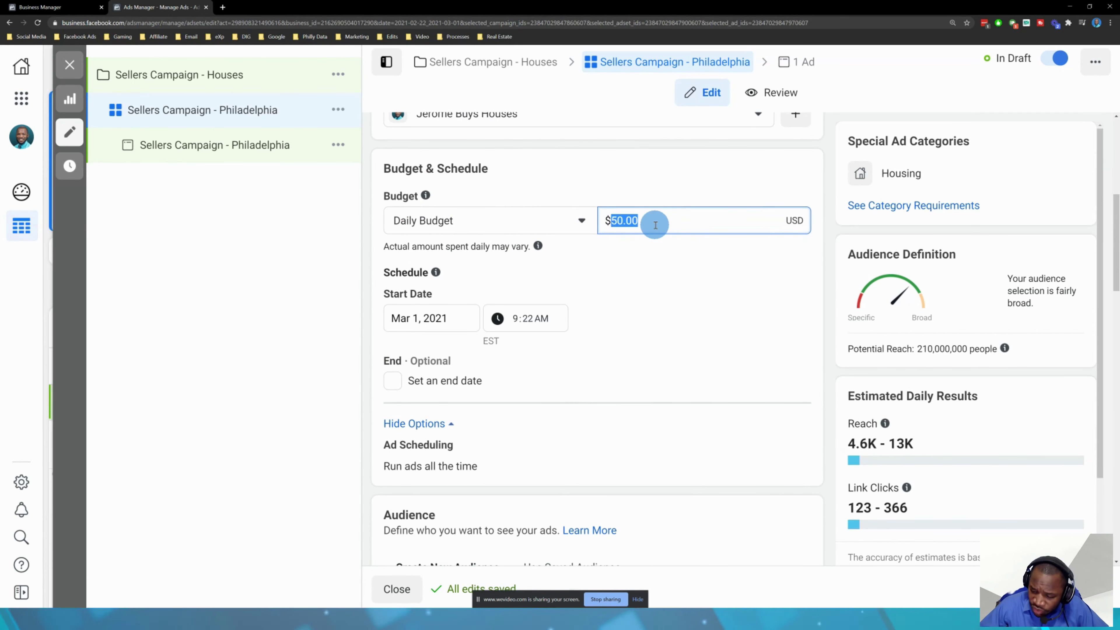
click(630, 176)
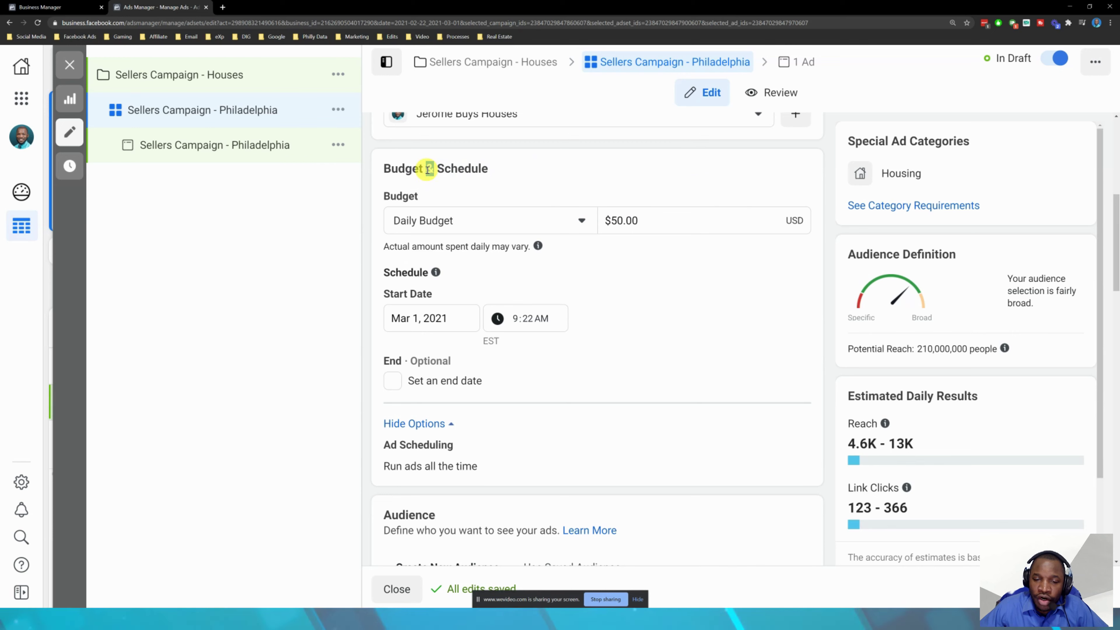
triple_click(427, 169)
click(591, 177)
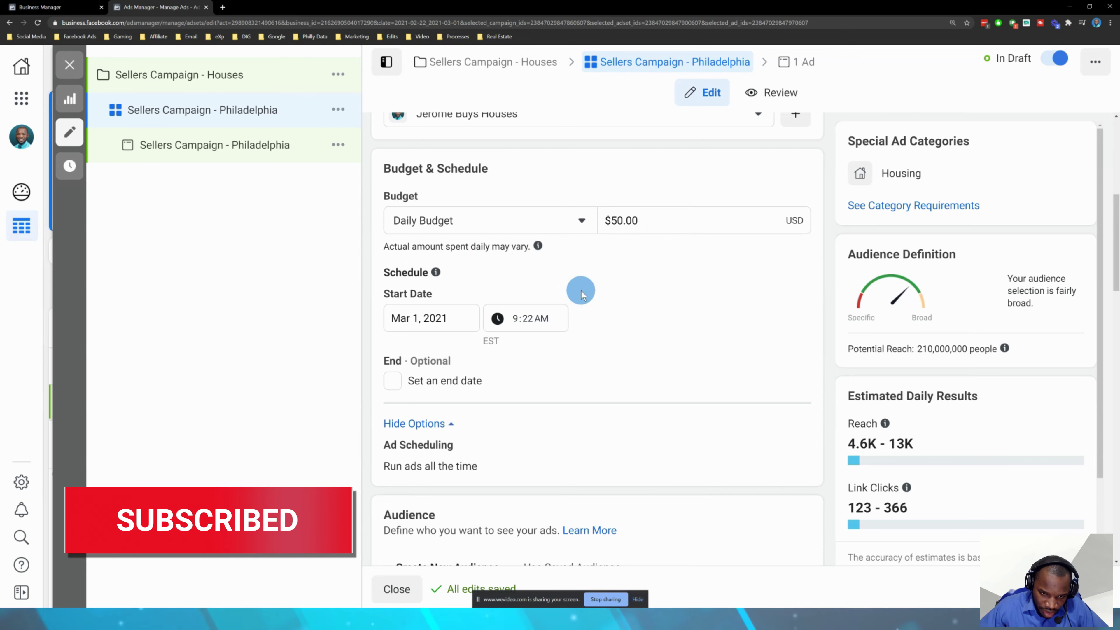
- Review the ad set's schedule and end date options, and the new audience's custom audience and location settings
scroll(581, 294, down, 3)
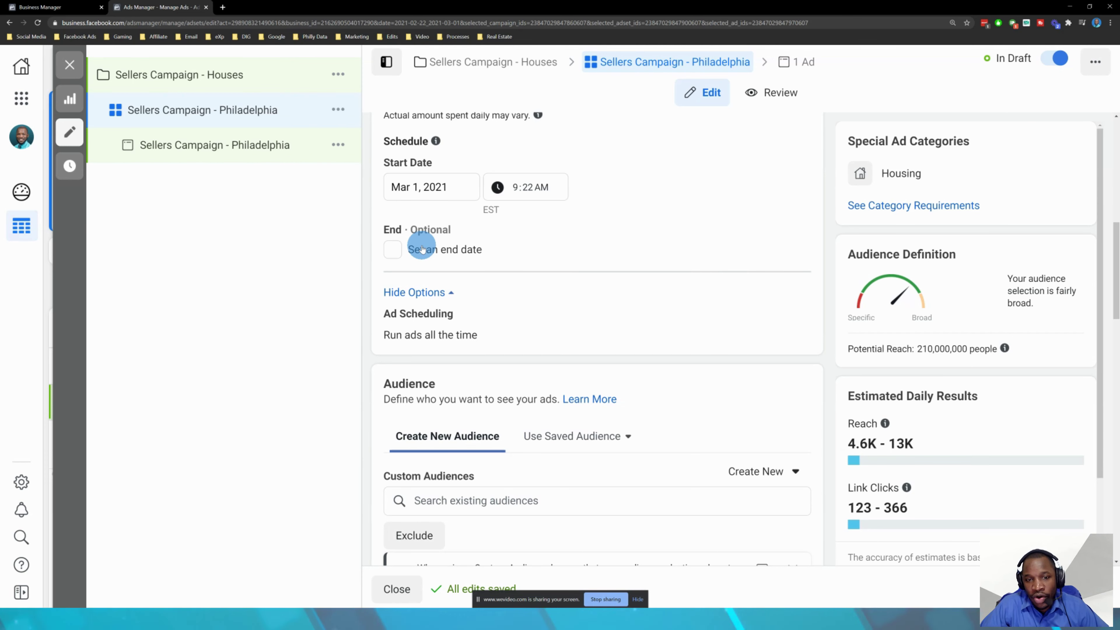
scroll(422, 249, down, 2)
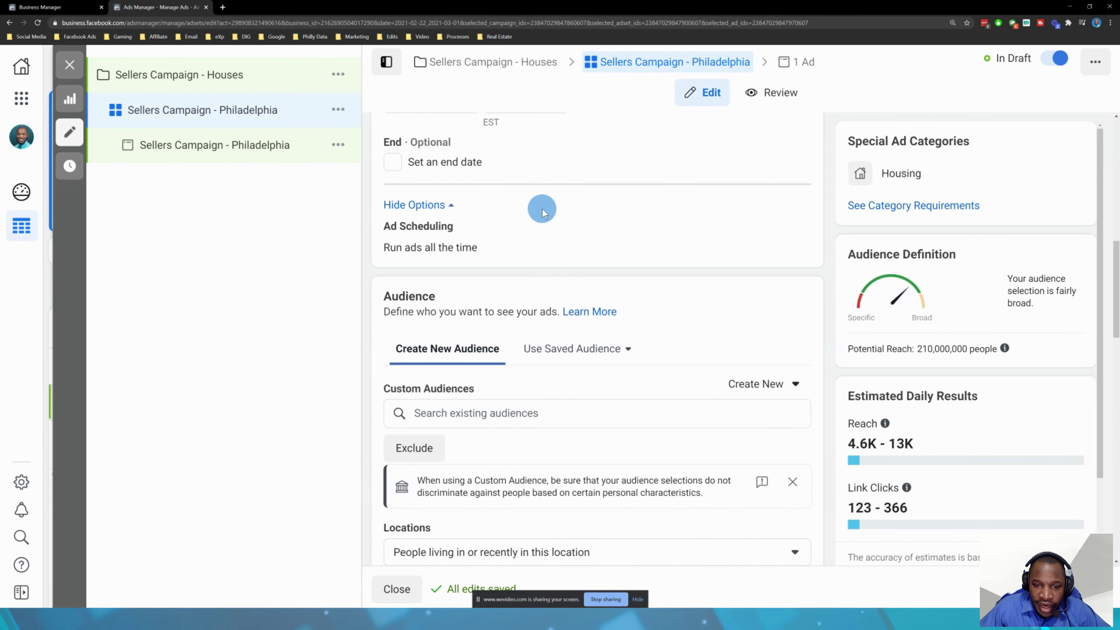
scroll(474, 185, down, 1)
scroll(474, 185, down, 2)
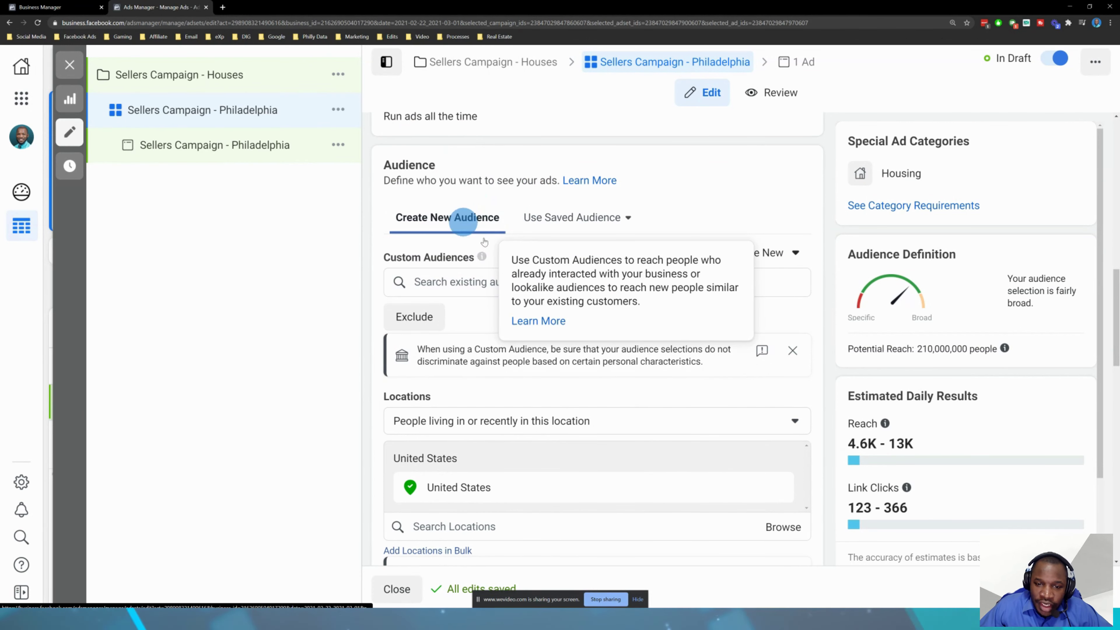
scroll(487, 282, down, 1)
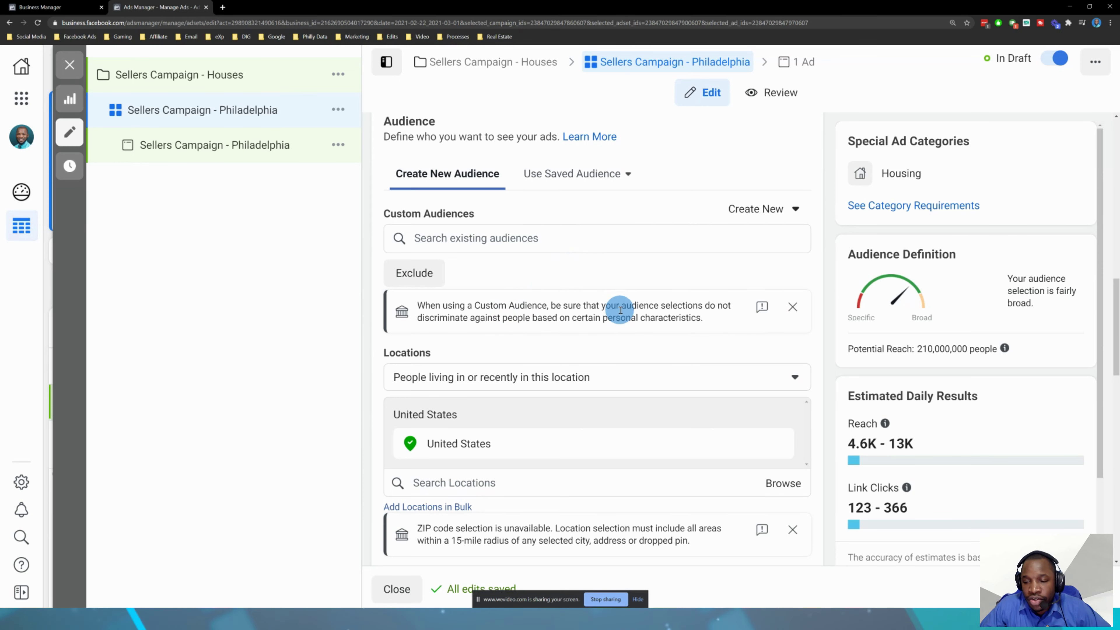
scroll(622, 309, down, 1)
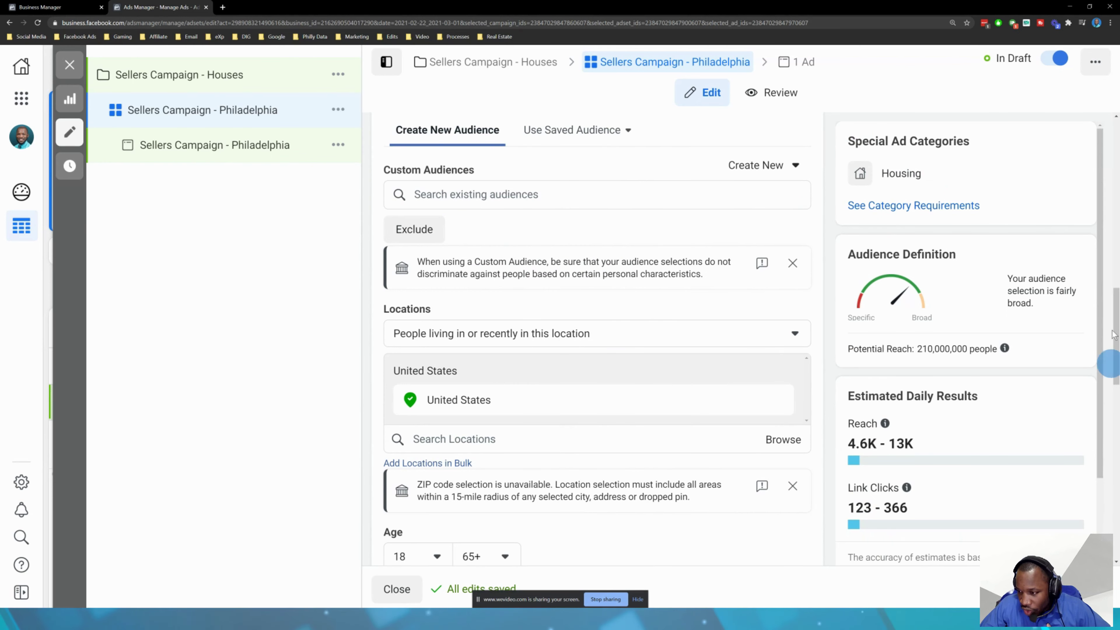
scroll(836, 283, down, 2)
scroll(843, 250, up, 2)
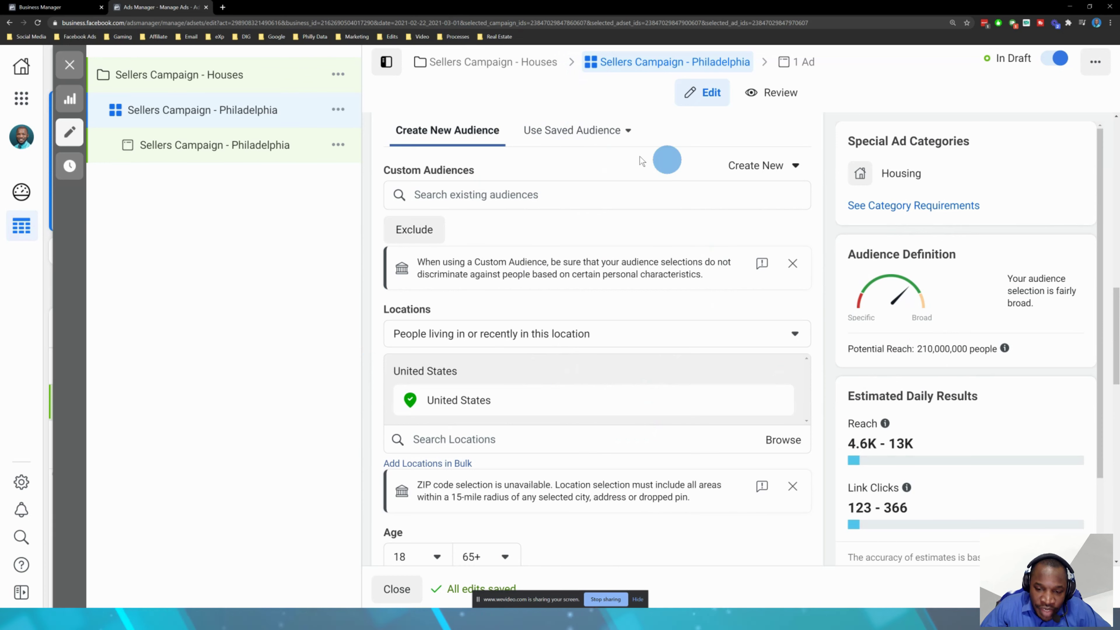
scroll(491, 278, up, 1)
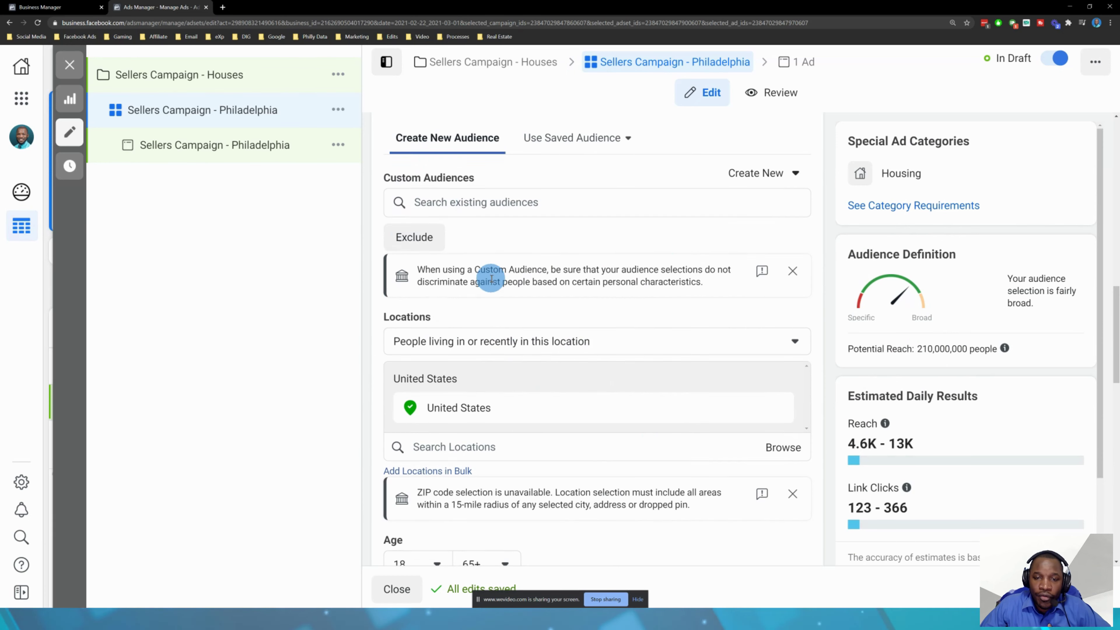
scroll(488, 276, up, 2)
scroll(487, 282, down, 4)
mouse_move(682, 313)
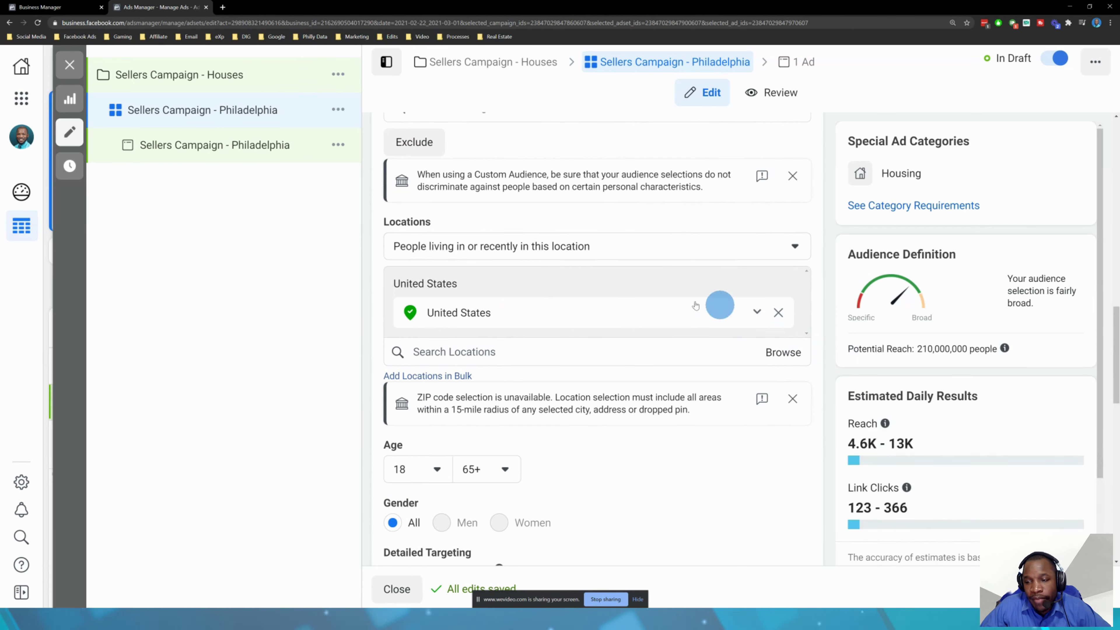
- Examine the ad set's age, gender, detailed targeting, placement and optimization settings along with its estimated daily reach and link clicks
scroll(842, 262, down, 5)
scroll(915, 331, up, 10)
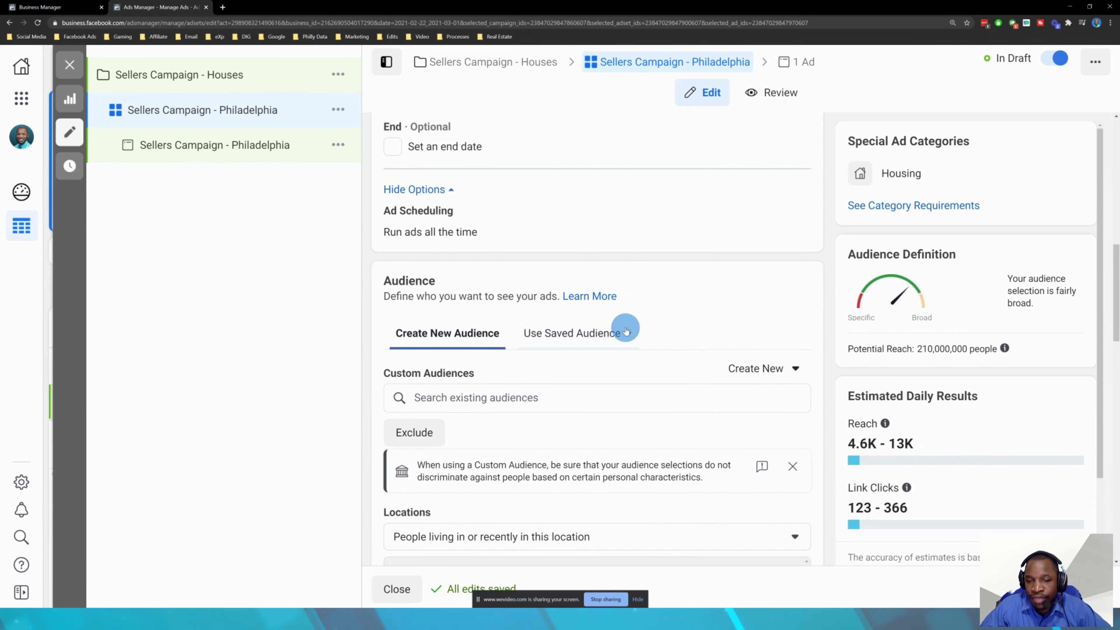
scroll(624, 325, up, 3)
scroll(624, 326, down, 6)
scroll(624, 326, down, 4)
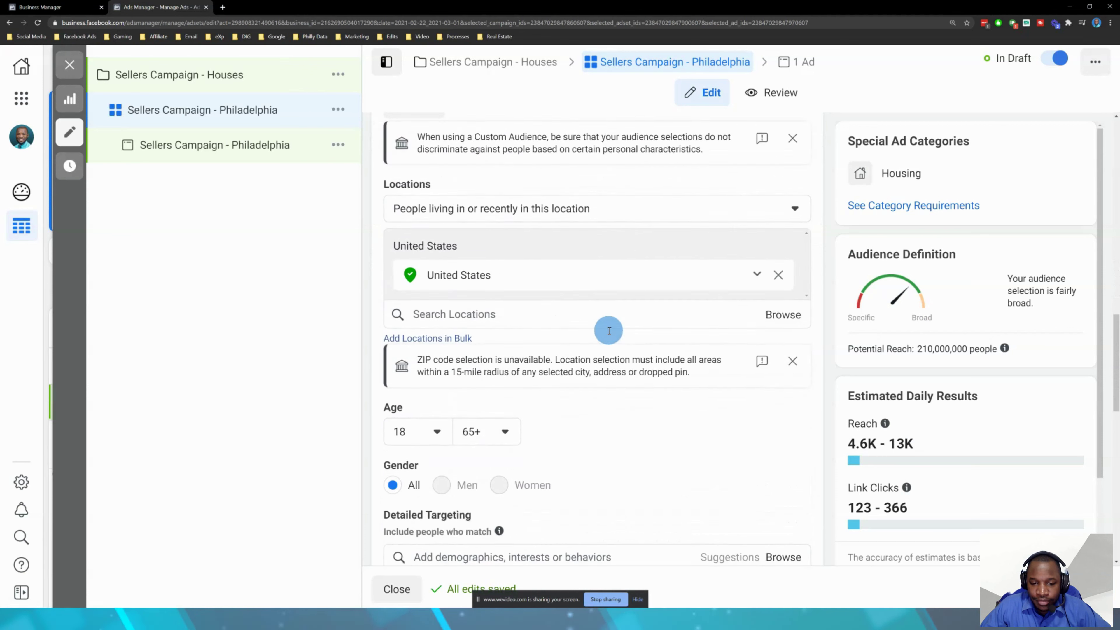
scroll(601, 333, down, 1)
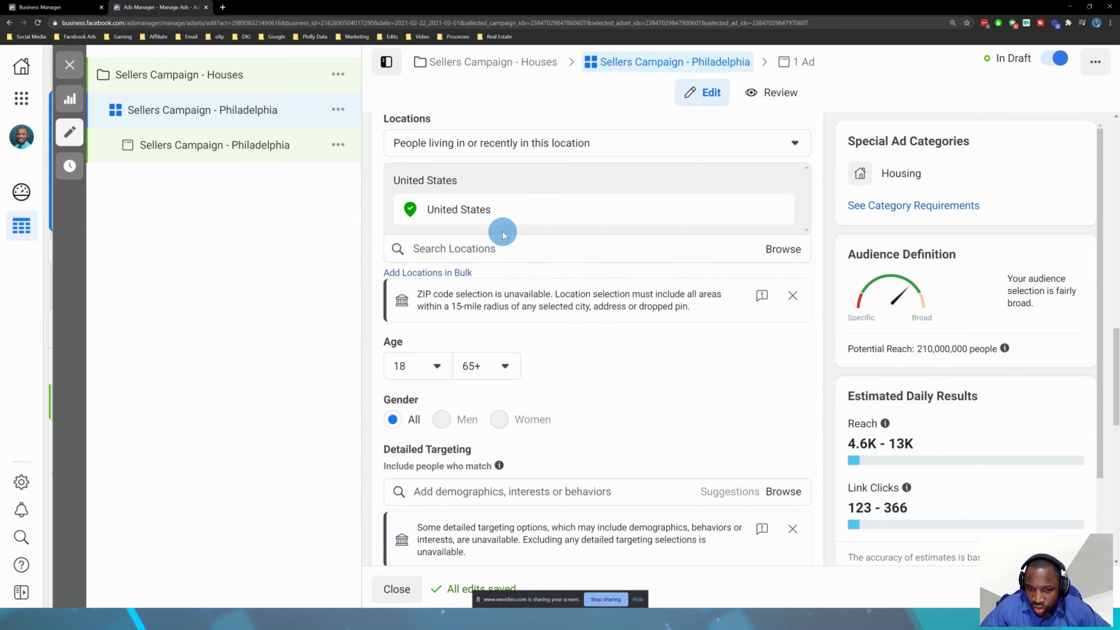
scroll(600, 299, down, 1)
scroll(600, 299, down, 8)
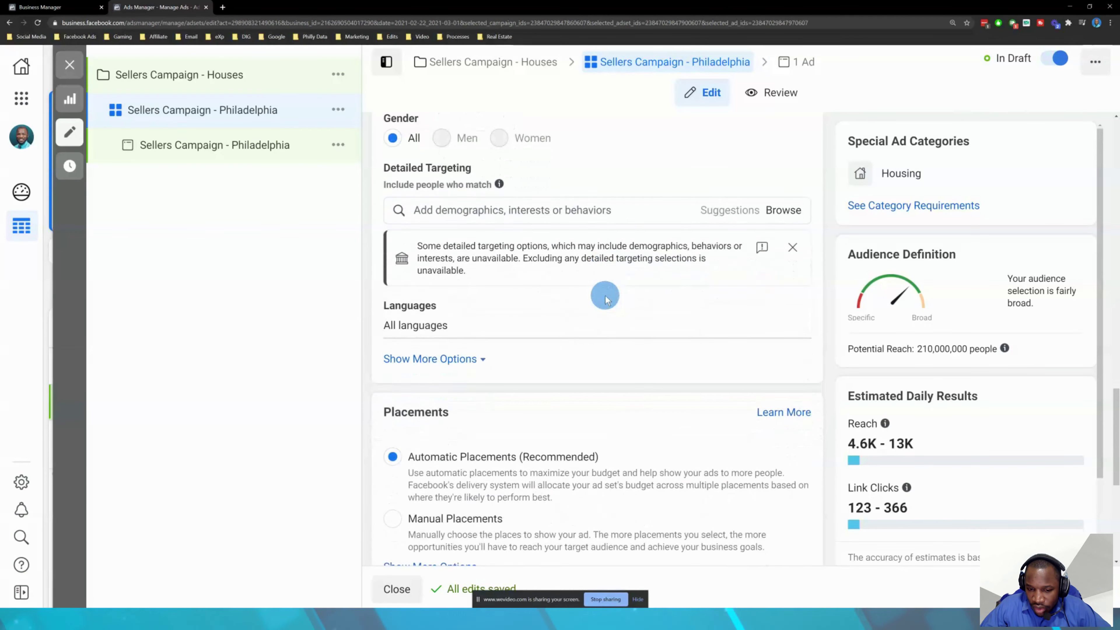
scroll(548, 400, down, 5)
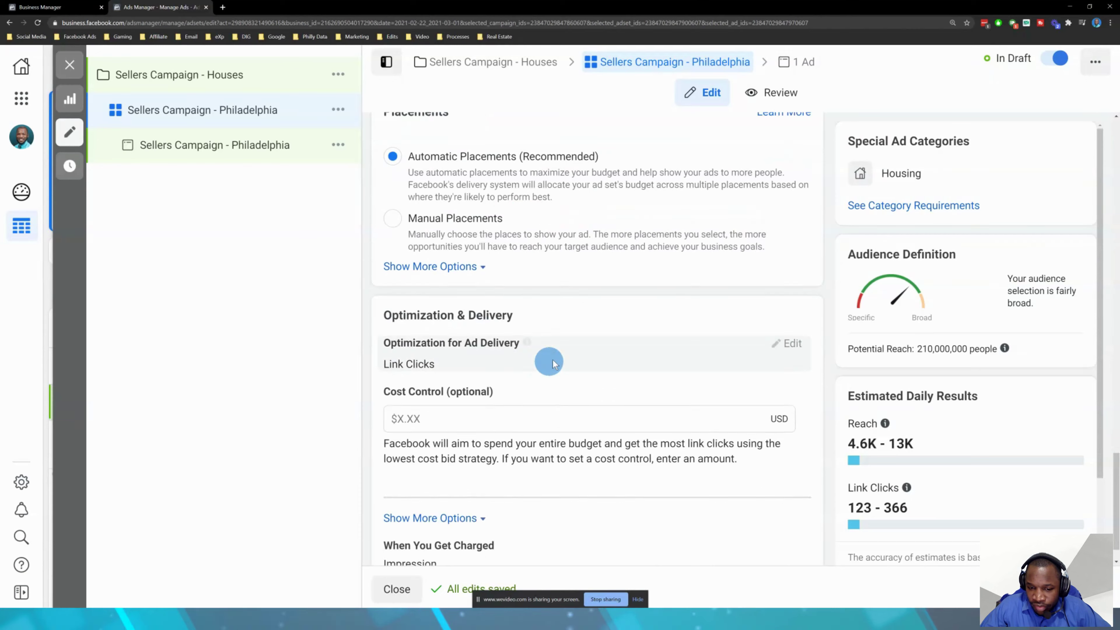
scroll(560, 358, up, 2)
scroll(560, 353, up, 13)
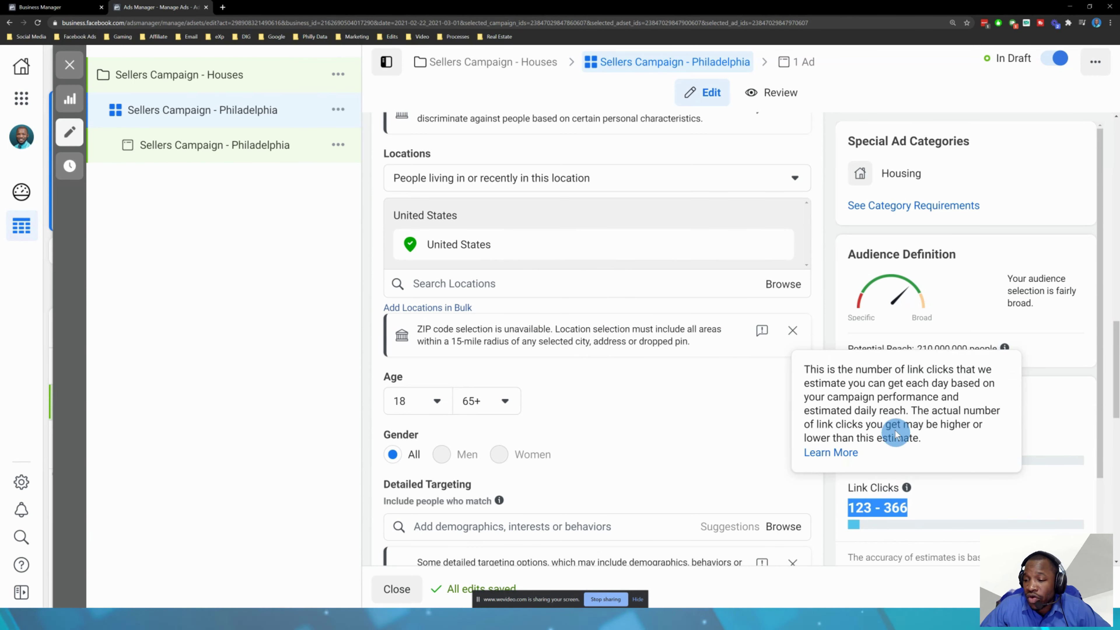
click(1071, 450)
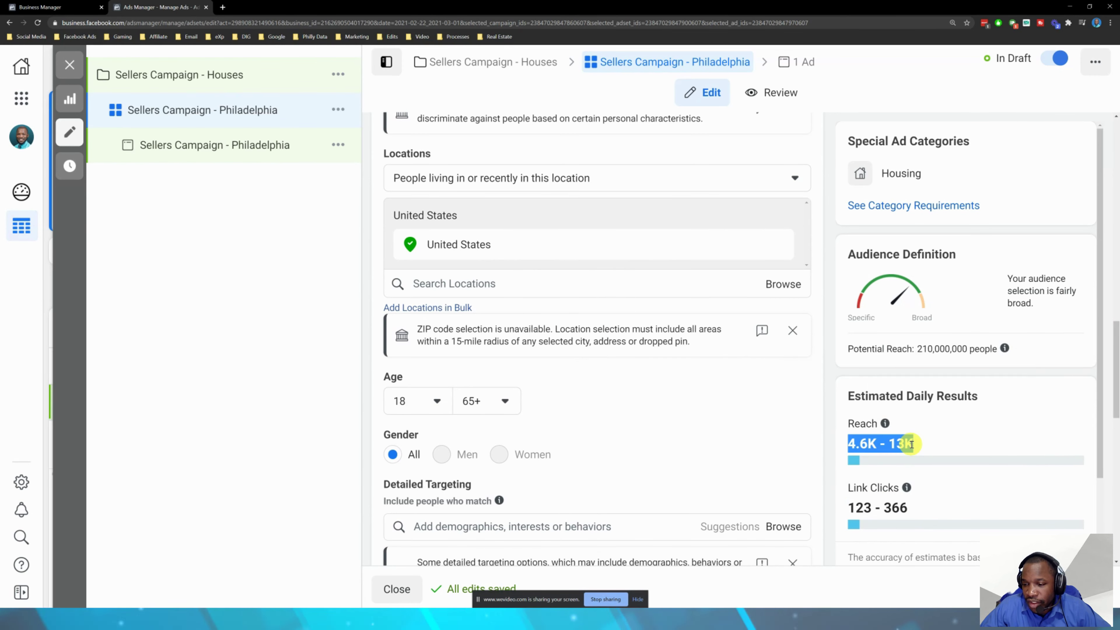
- Check the budget type options and set the ad set's daily budget to $10.00
scroll(701, 380, up, 12)
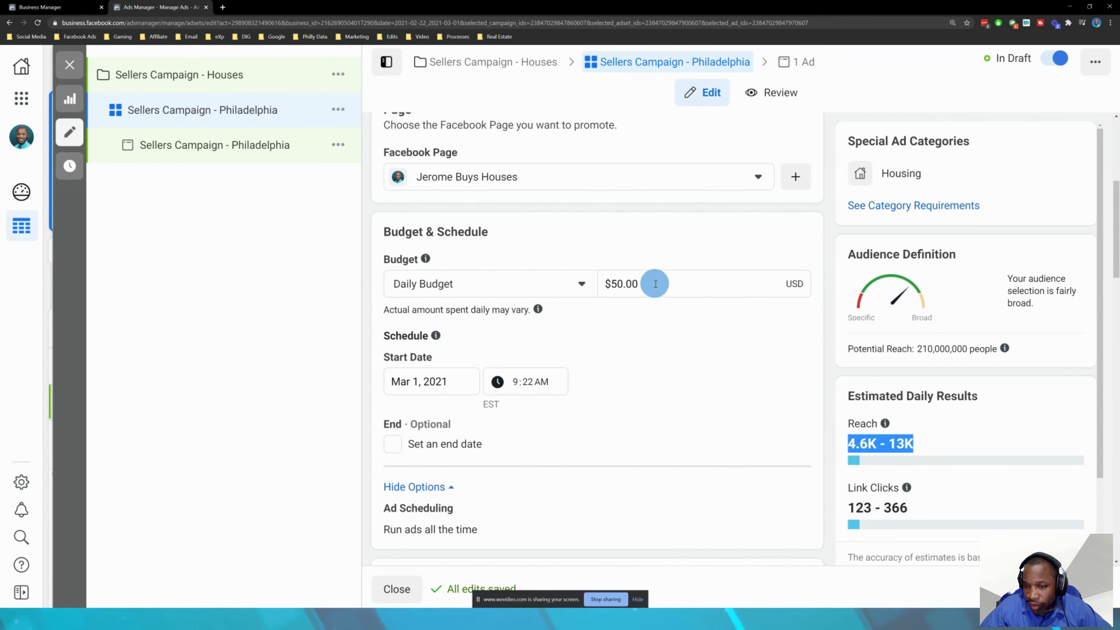
click(655, 284)
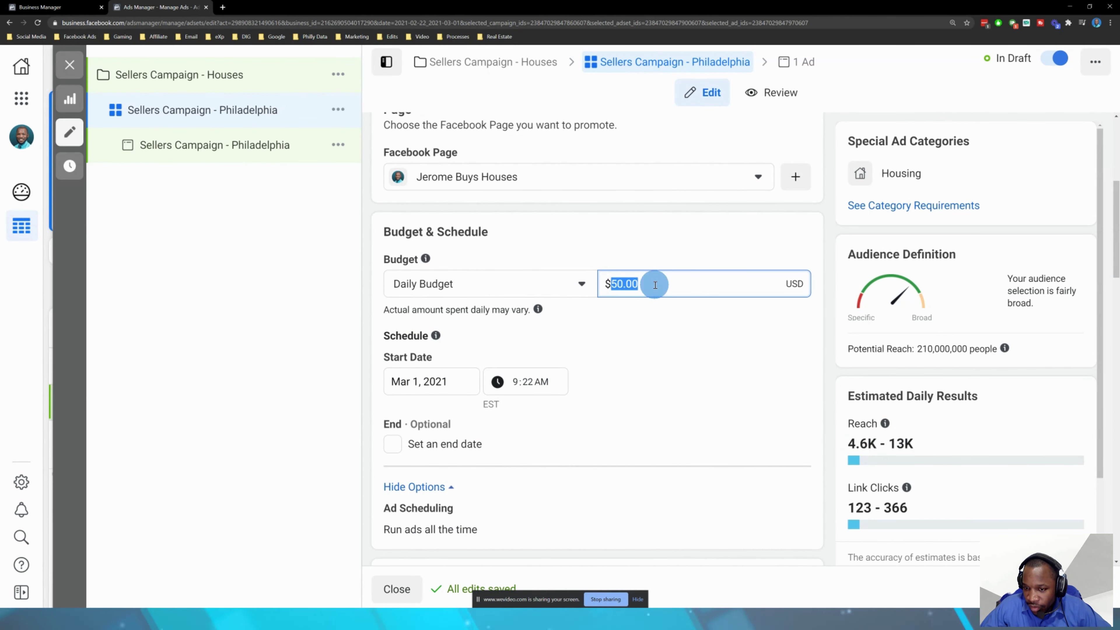
click(582, 289)
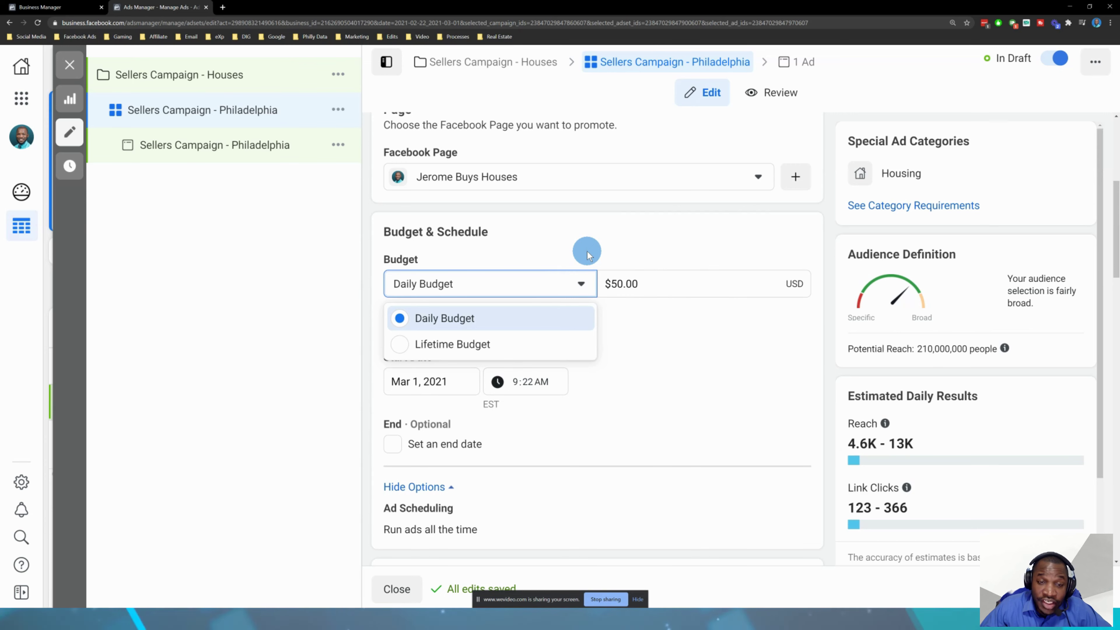
click(571, 252)
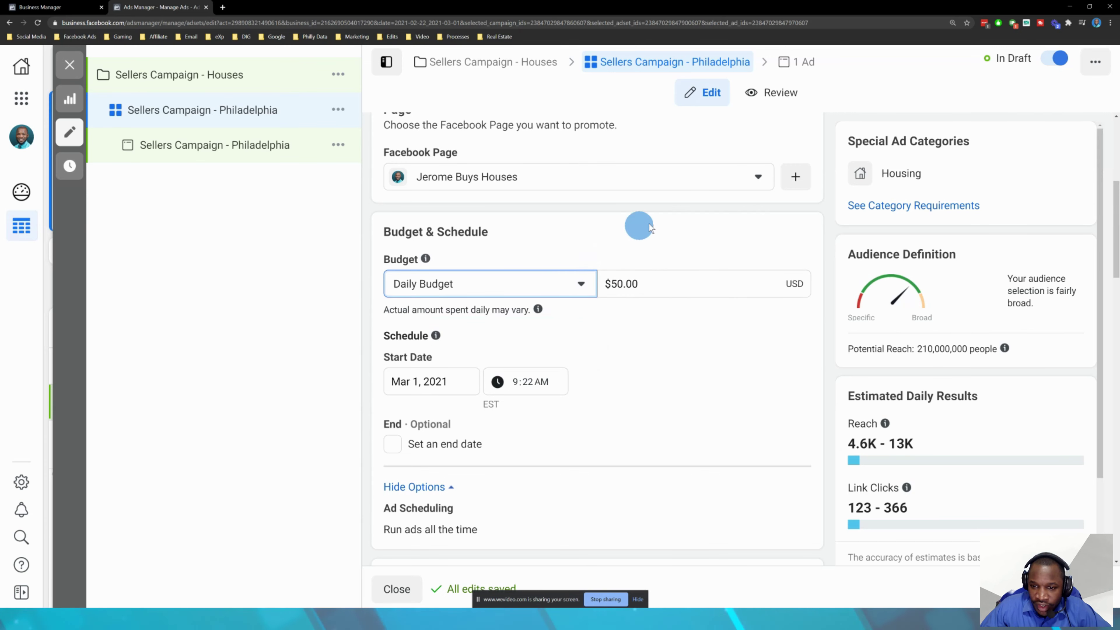
click(668, 284)
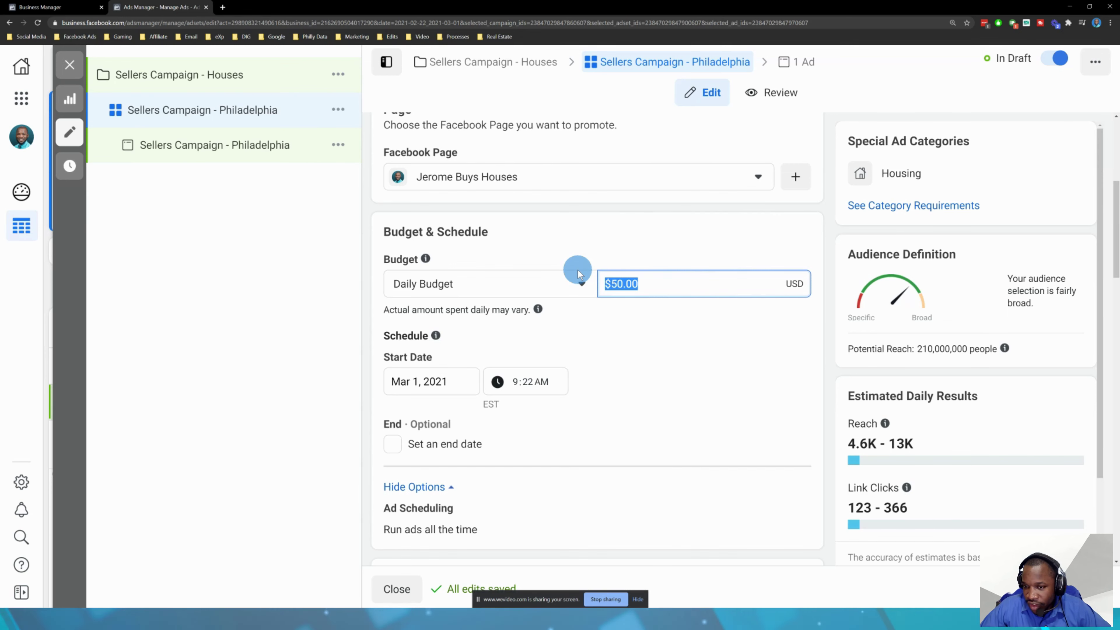
text(10)
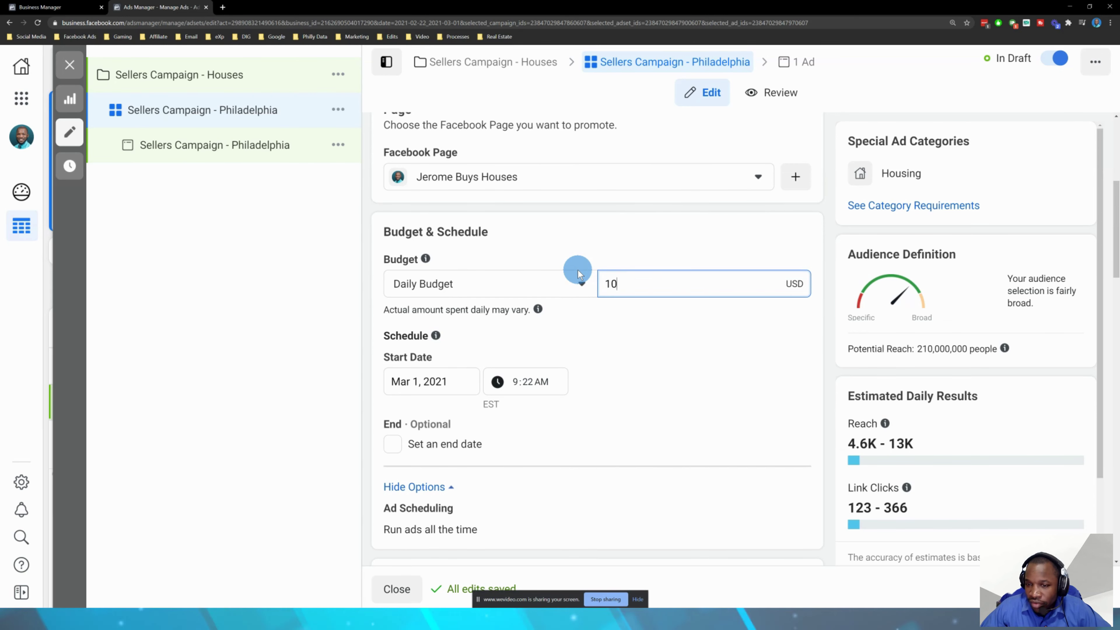
click(745, 257)
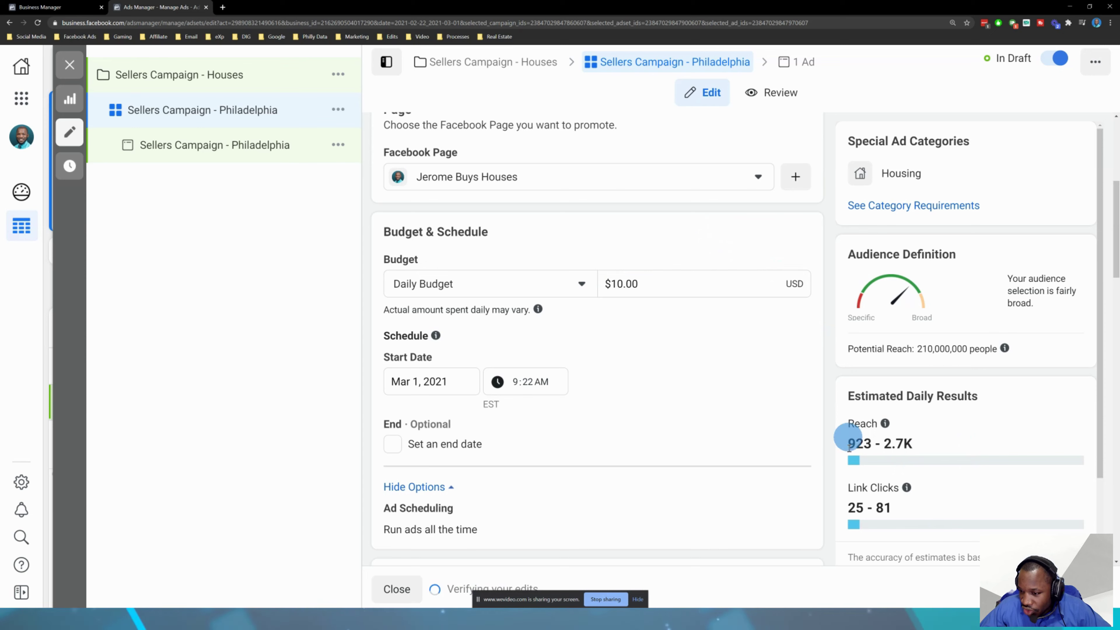
- Check the estimated daily link clicks and set the ad set's daily budget to $100.00
mouse_move(906, 487)
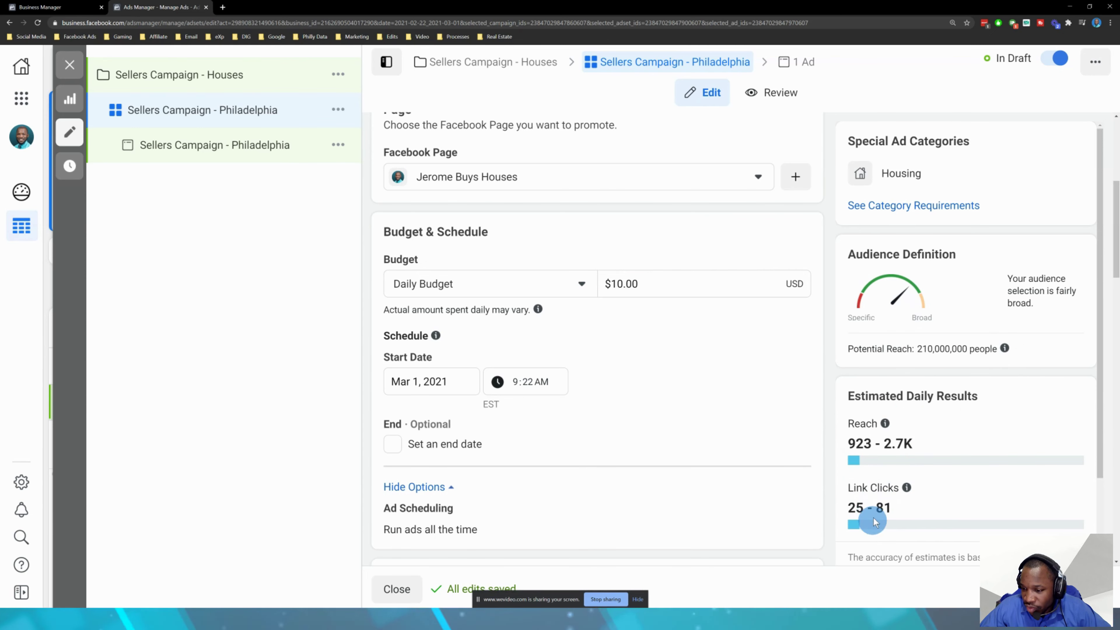
triple_click(876, 509)
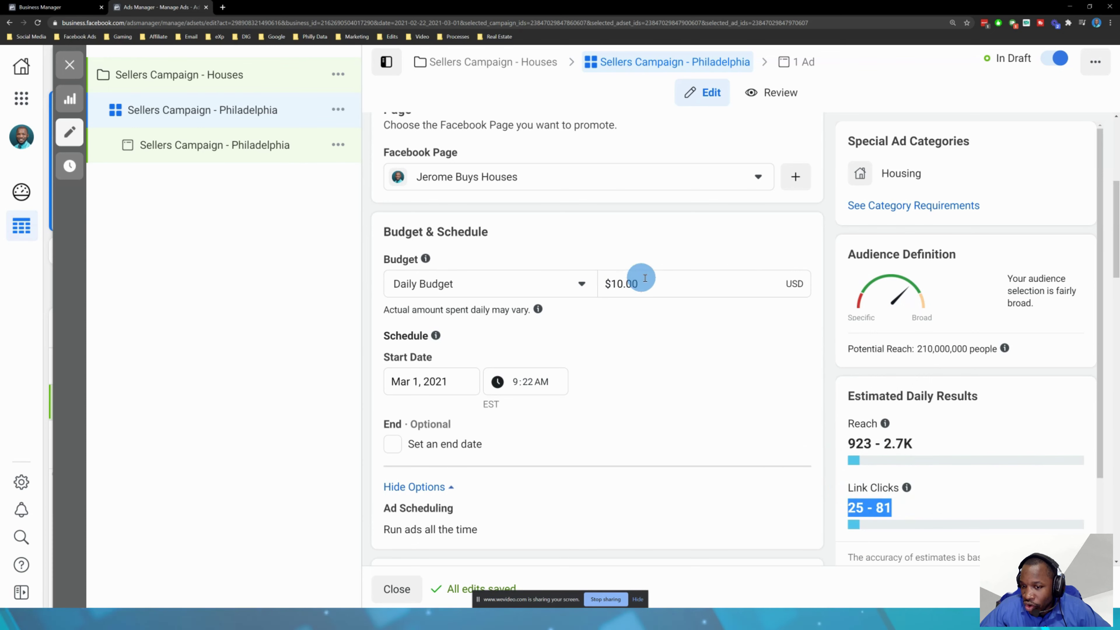
triple_click(652, 286)
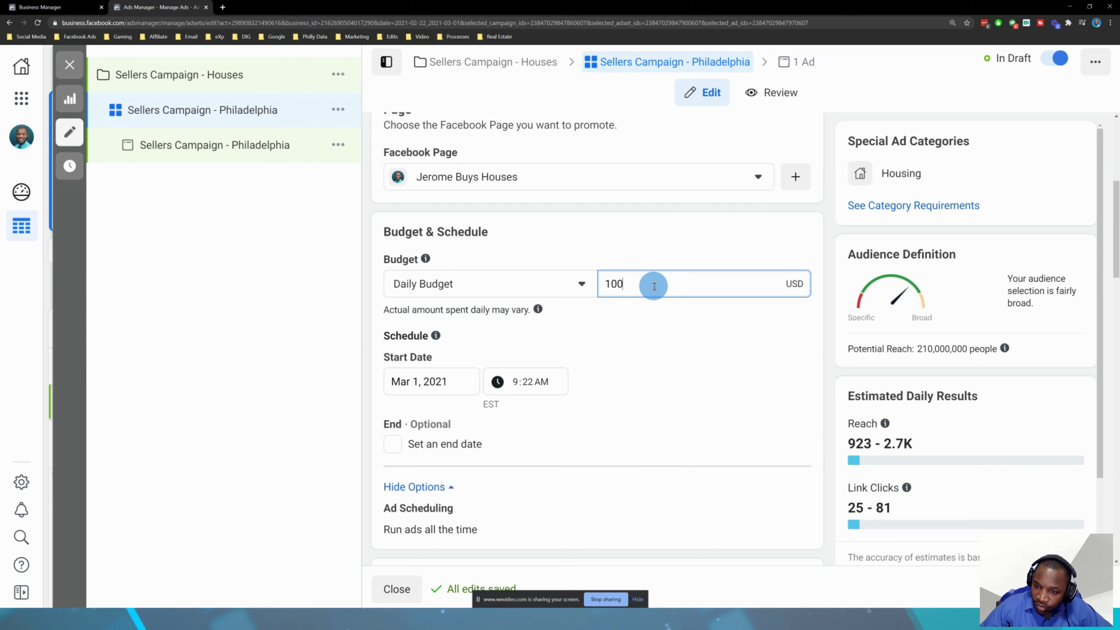
click(662, 264)
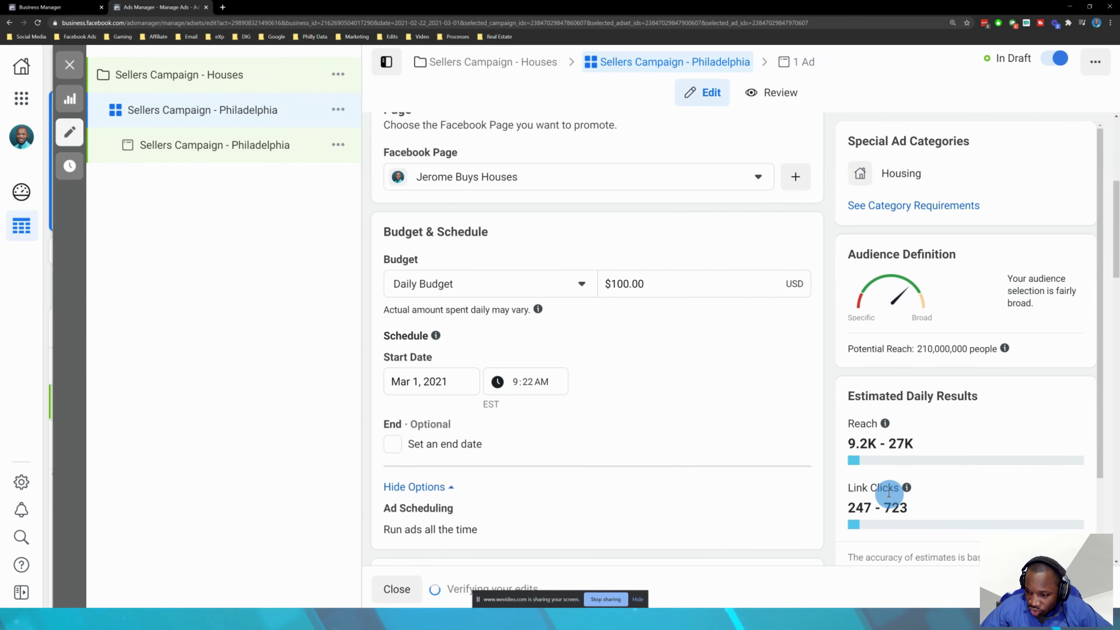
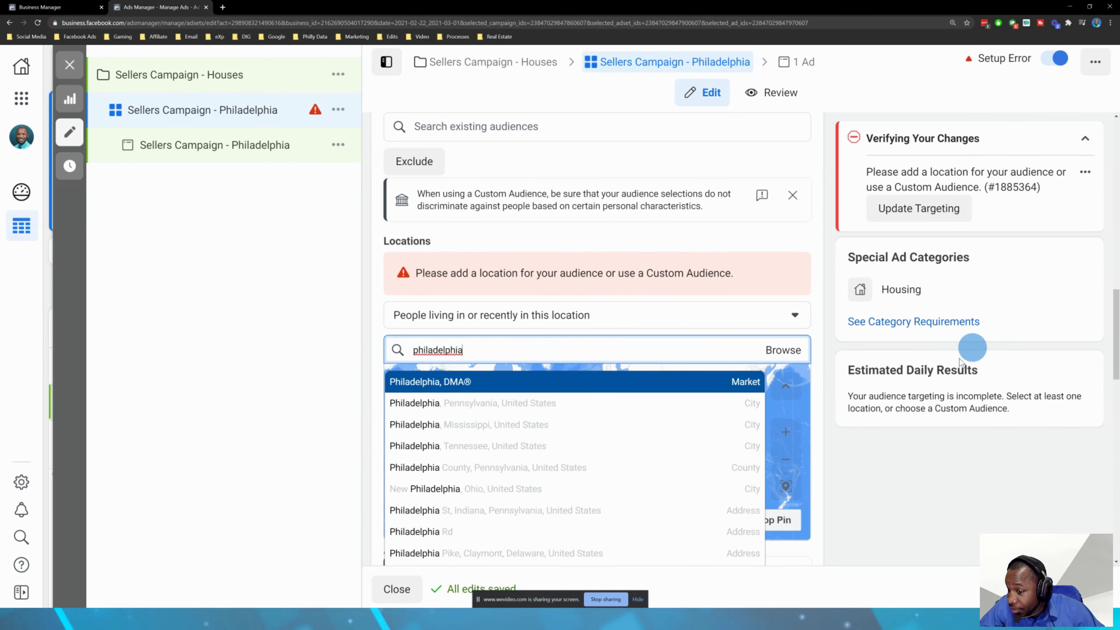
- Add the city of Philadelphia, Pennsylvania as the audience location and check its radius options
click(473, 403)
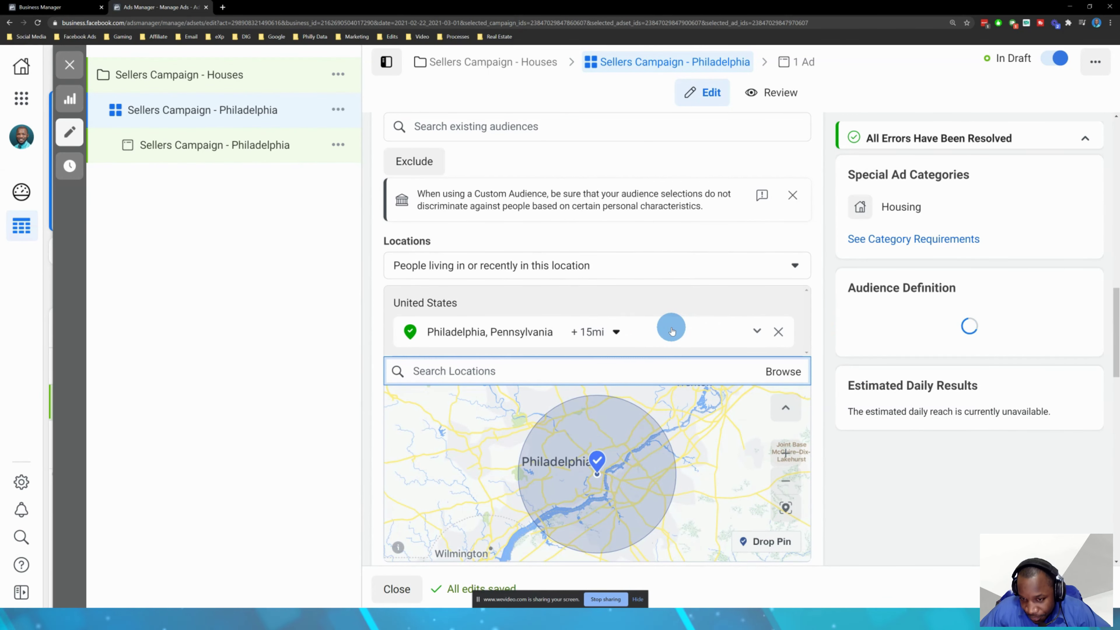
click(611, 331)
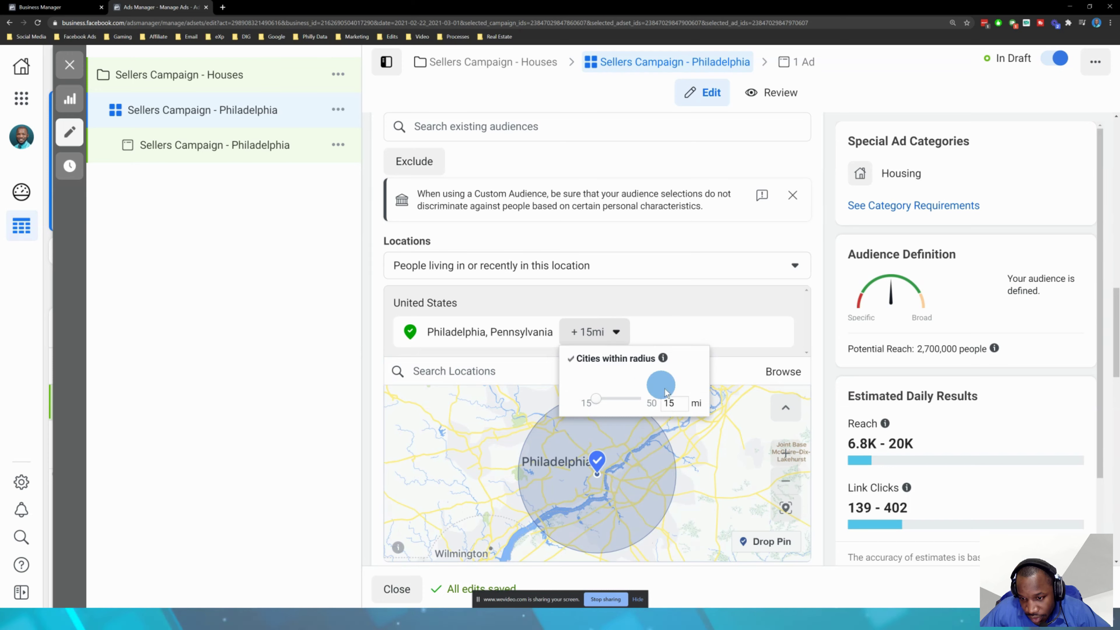
click(573, 360)
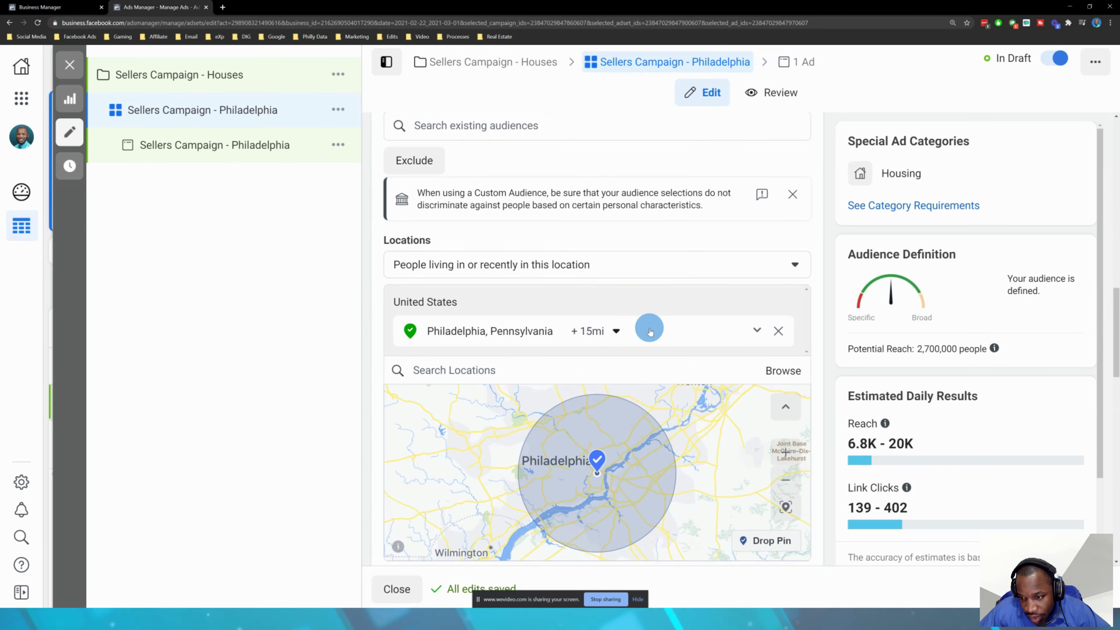
- Review the Philadelphia location's map and the estimated daily link clicks for this audience
scroll(648, 330, down, 2)
scroll(608, 331, up, 2)
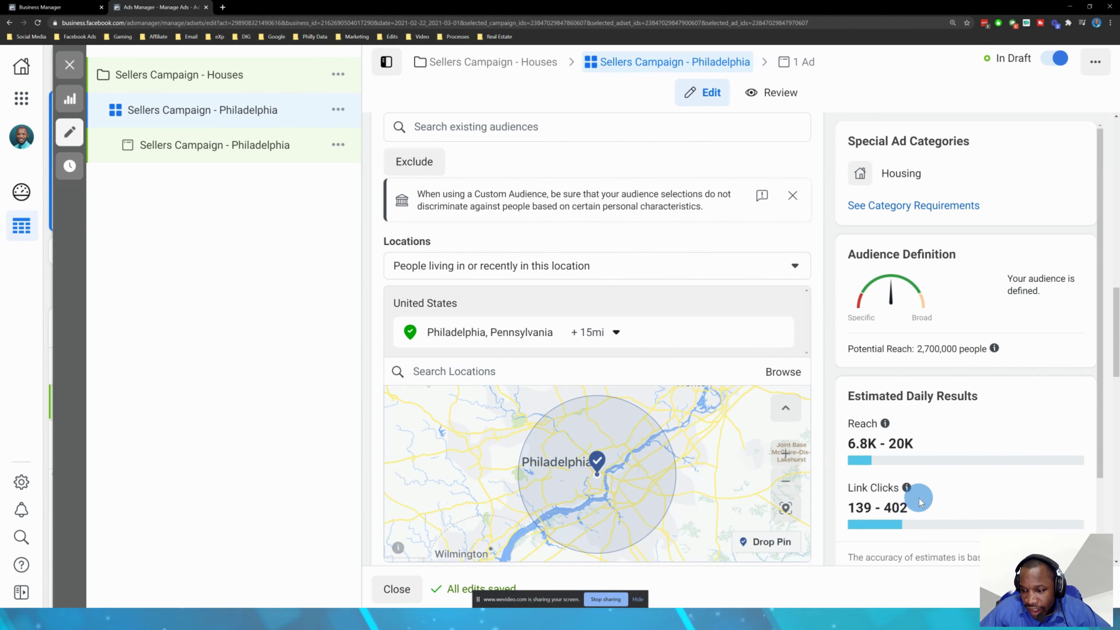
triple_click(880, 508)
scroll(600, 317, up, 8)
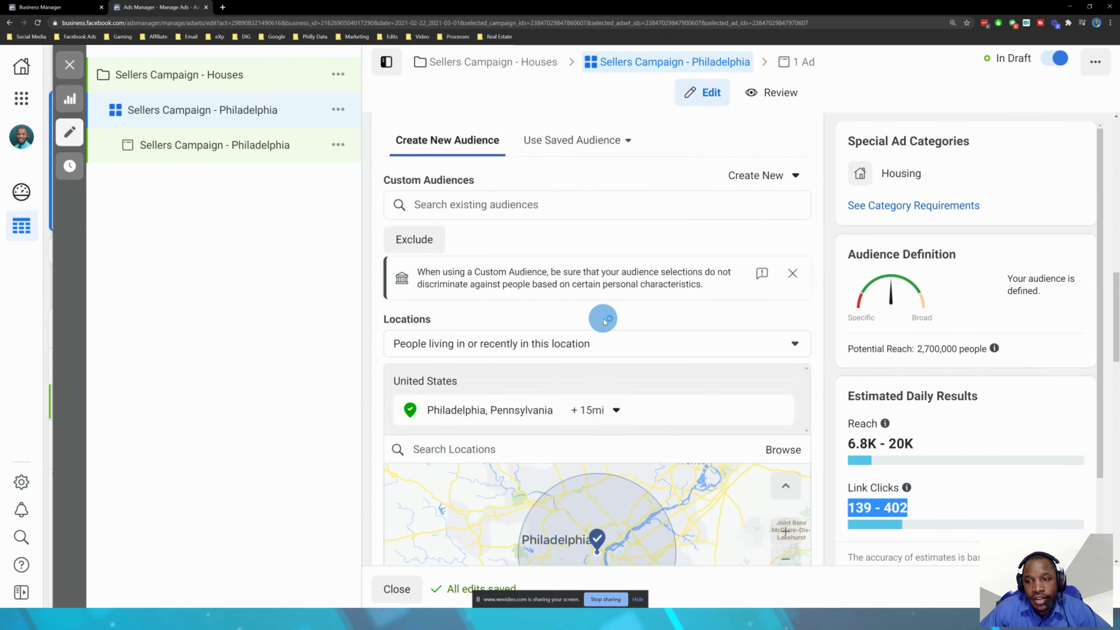
- Set the ad set's daily budget to $50.00
scroll(602, 322, up, 6)
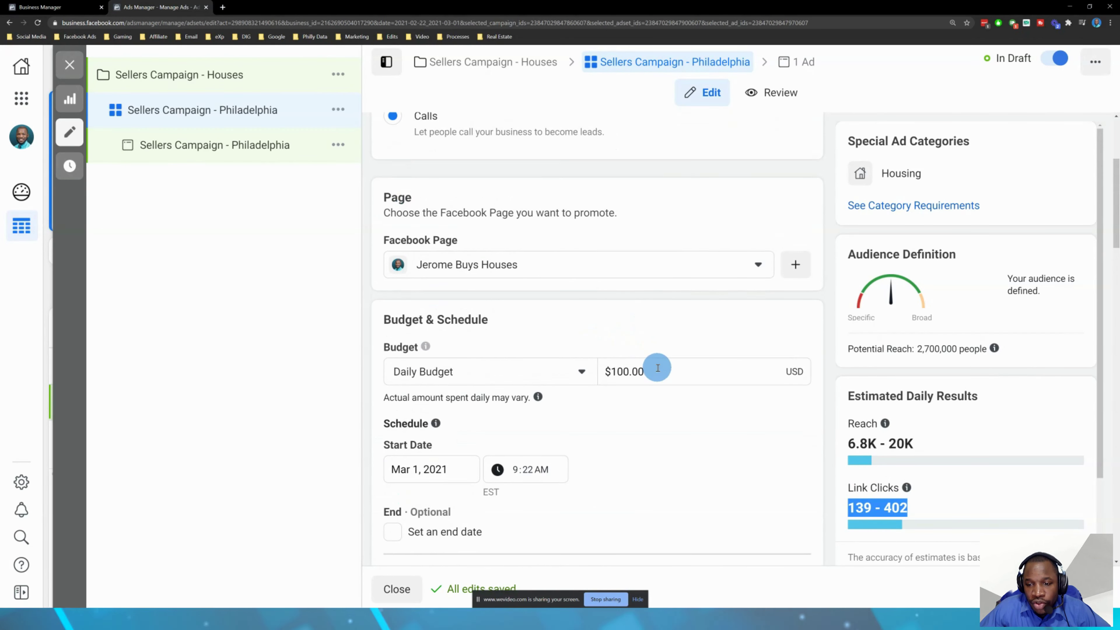
double_click(669, 371)
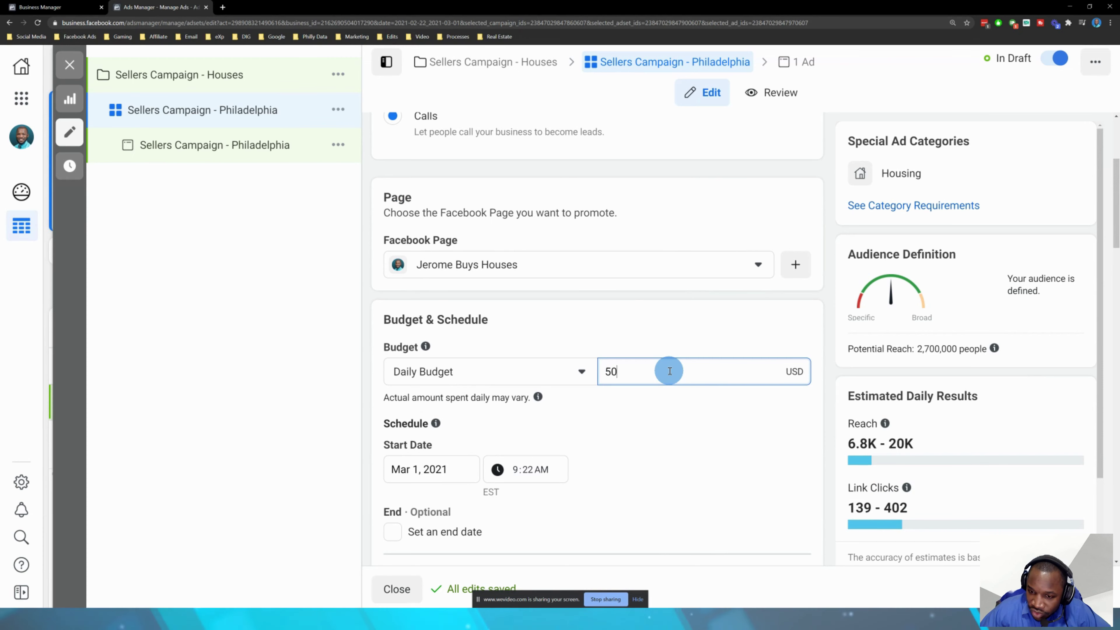
text(50)
click(603, 325)
- Review the ad set's estimated daily results, lead method, Facebook page, schedule and audience settings with this budget
scroll(726, 343, down, 4)
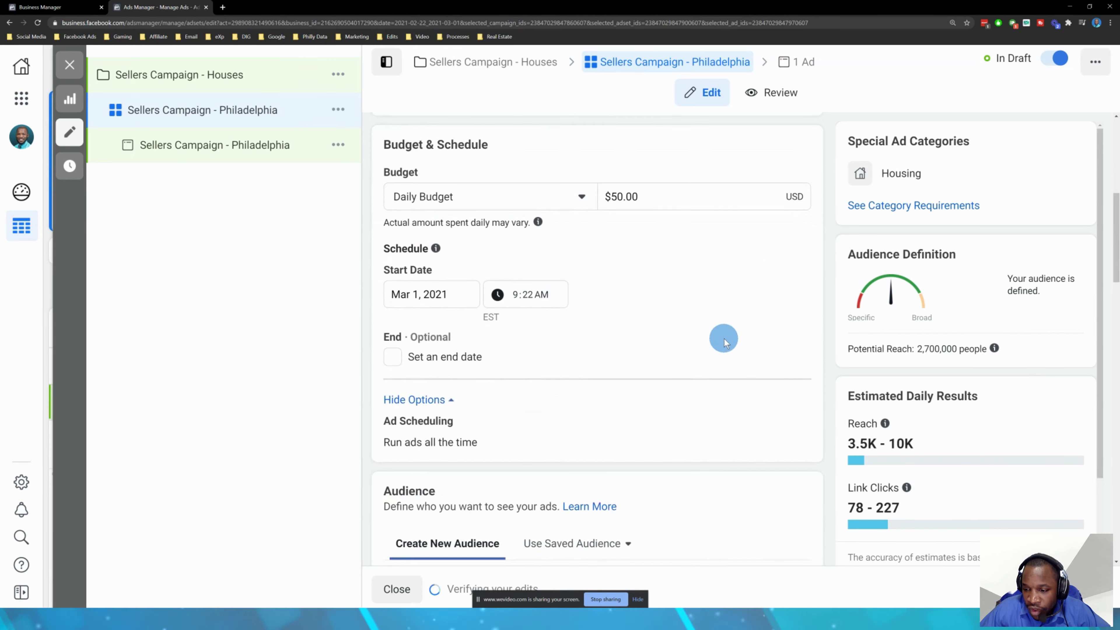
scroll(705, 327, down, 3)
scroll(695, 353, up, 5)
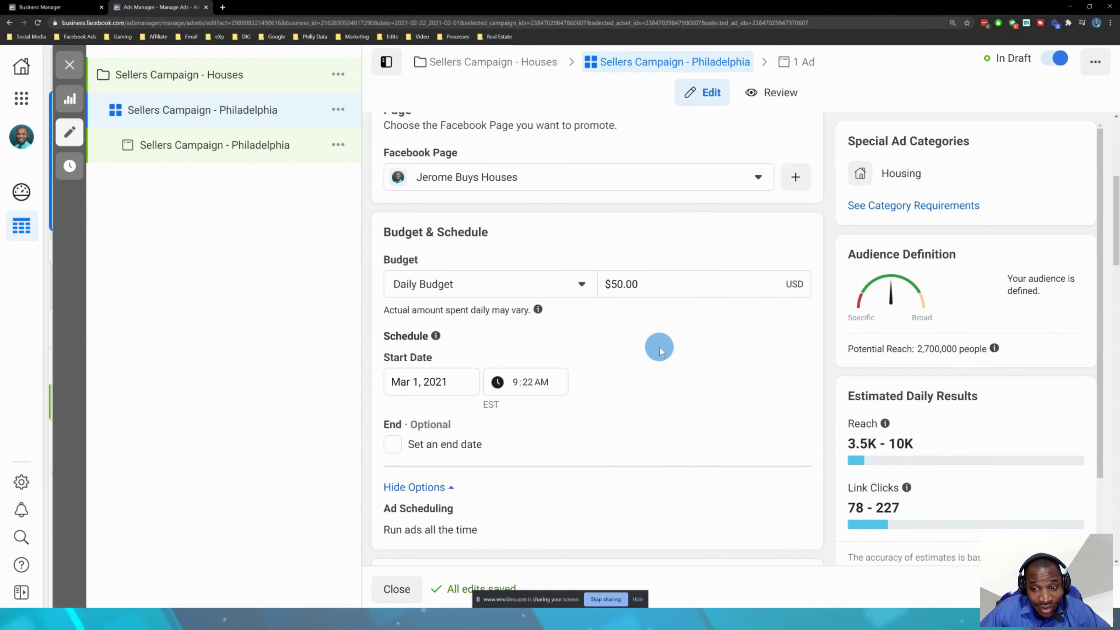
scroll(684, 339, down, 2)
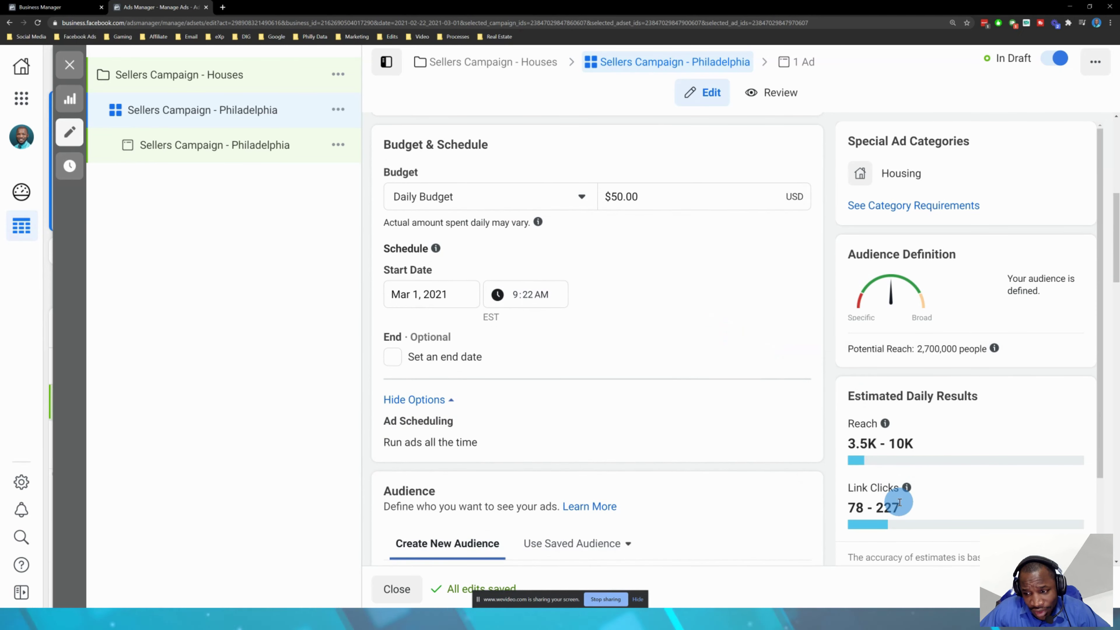
scroll(882, 494, down, 2)
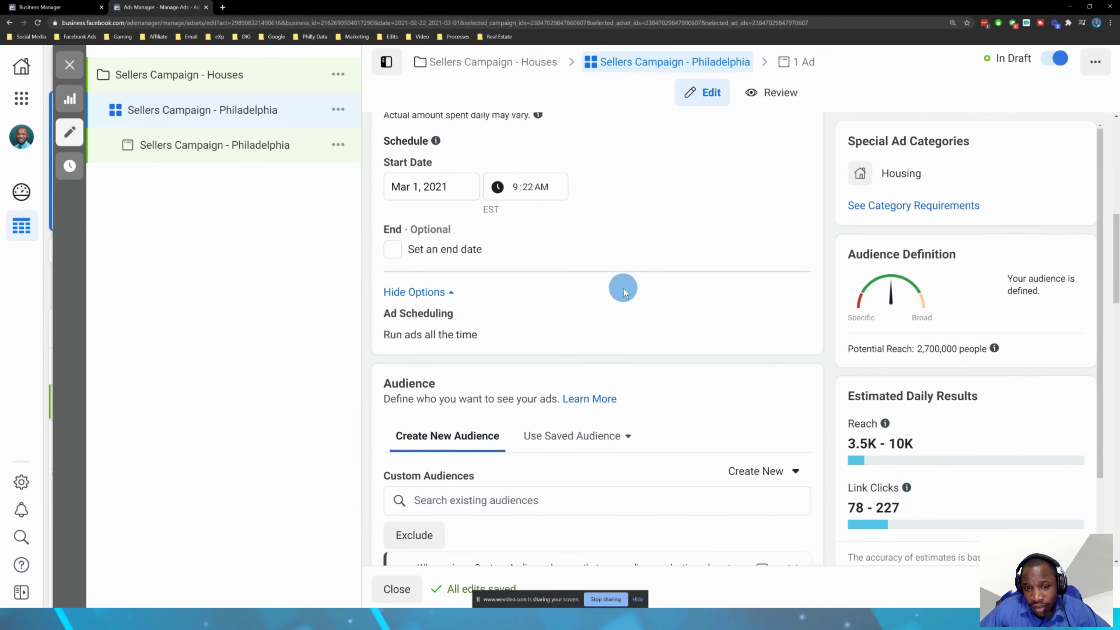
scroll(623, 291, up, 10)
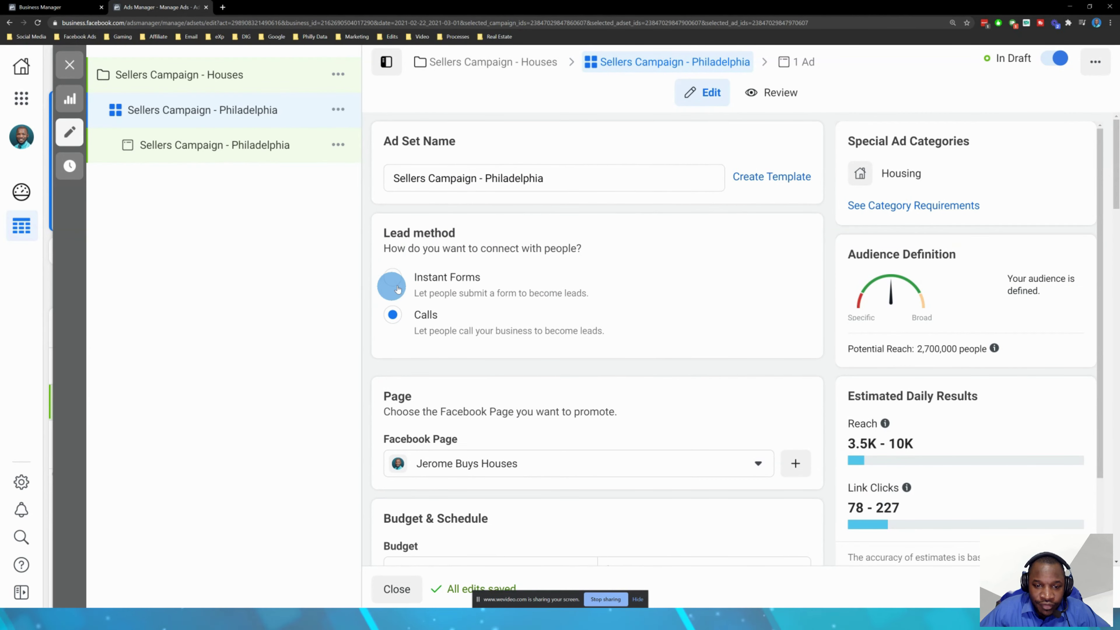
scroll(571, 295, down, 4)
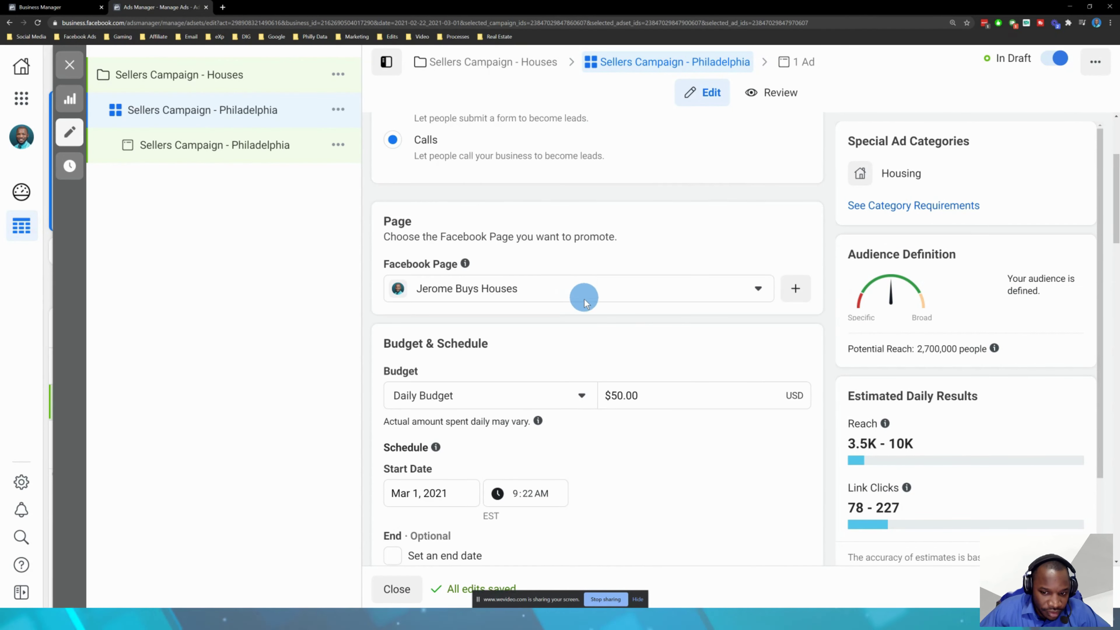
scroll(584, 301, down, 3)
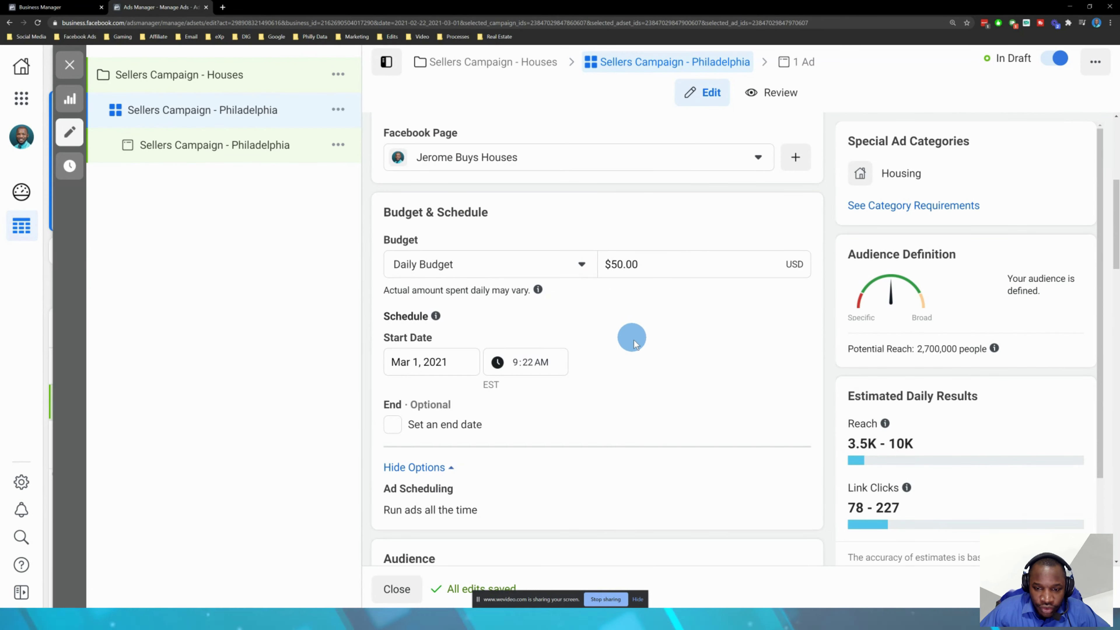
scroll(634, 344, down, 7)
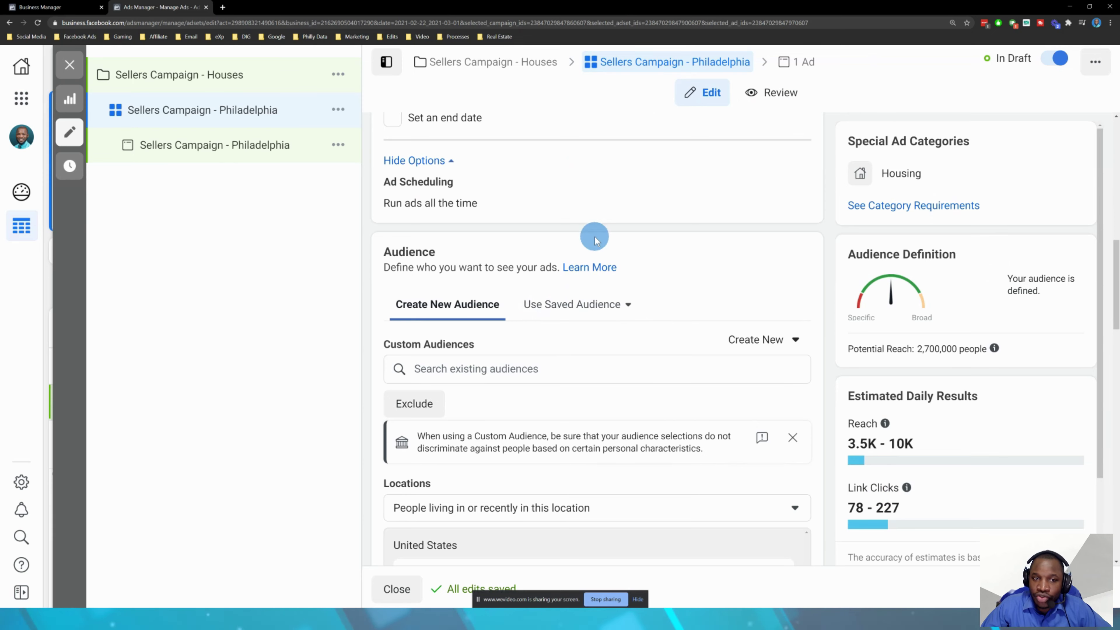
scroll(657, 291, down, 3)
scroll(656, 289, down, 1)
scroll(674, 305, down, 2)
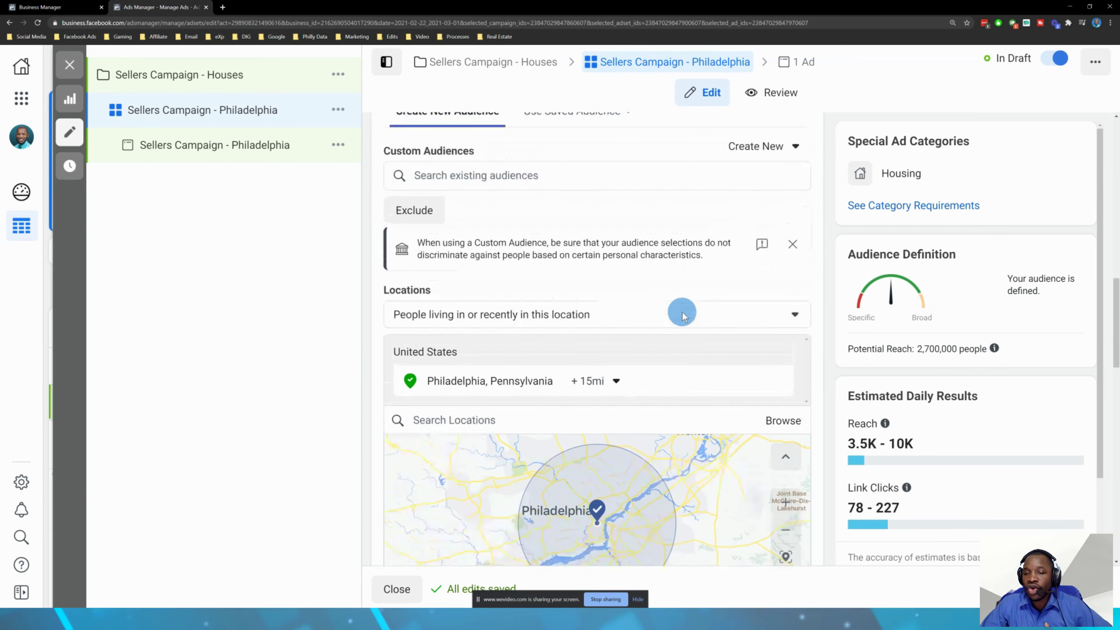
- Check the radius options of the Philadelphia location and the setting for which people in the location are targeted
scroll(627, 333, down, 2)
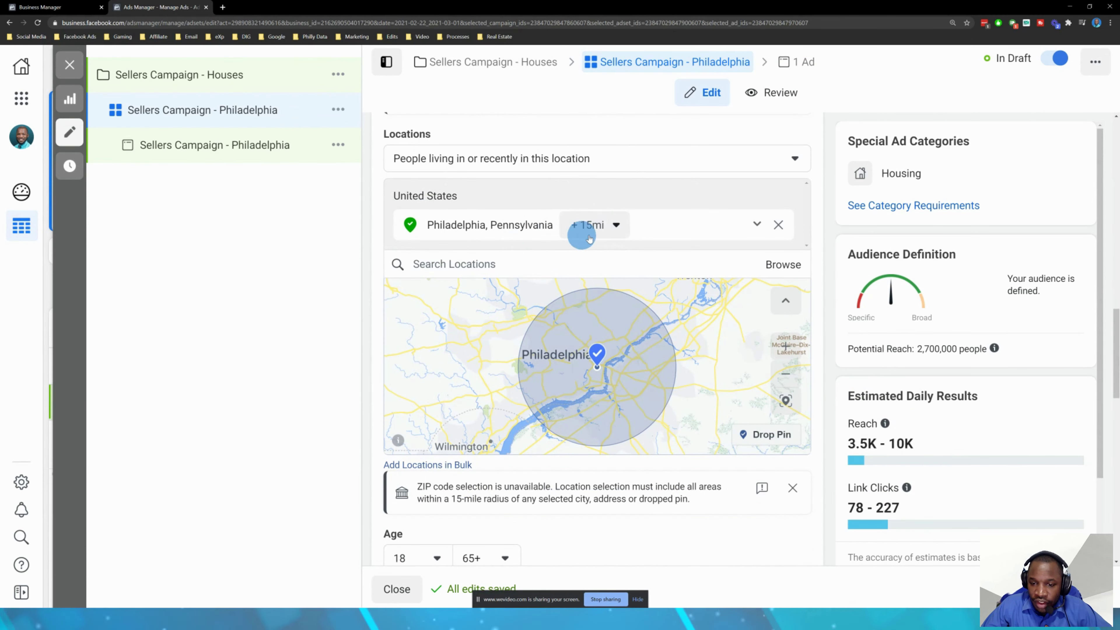
click(602, 225)
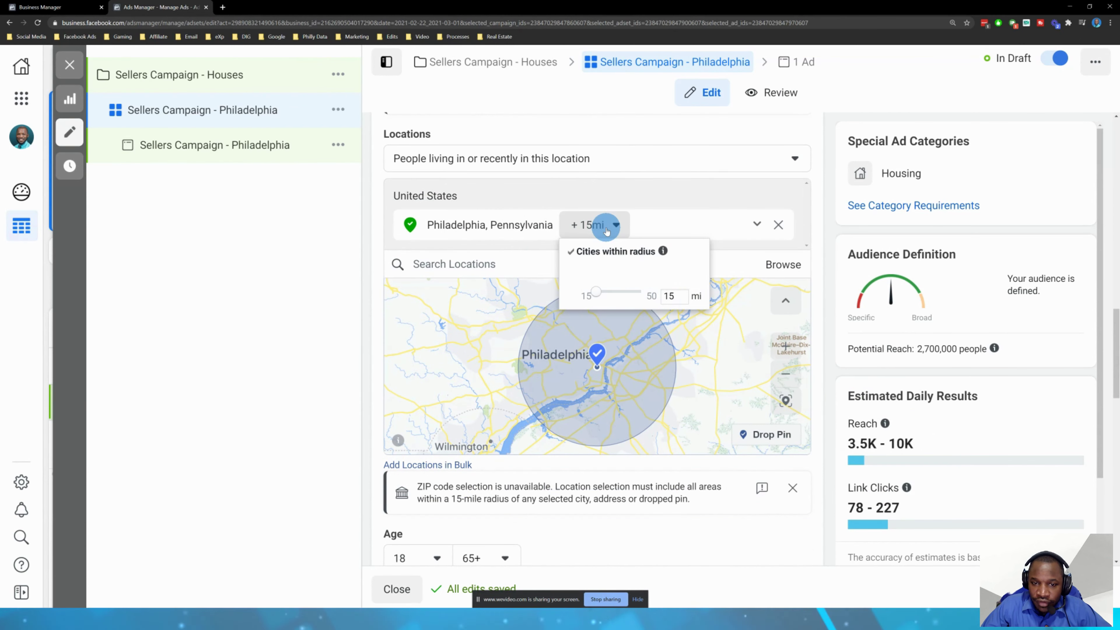
click(753, 227)
click(616, 223)
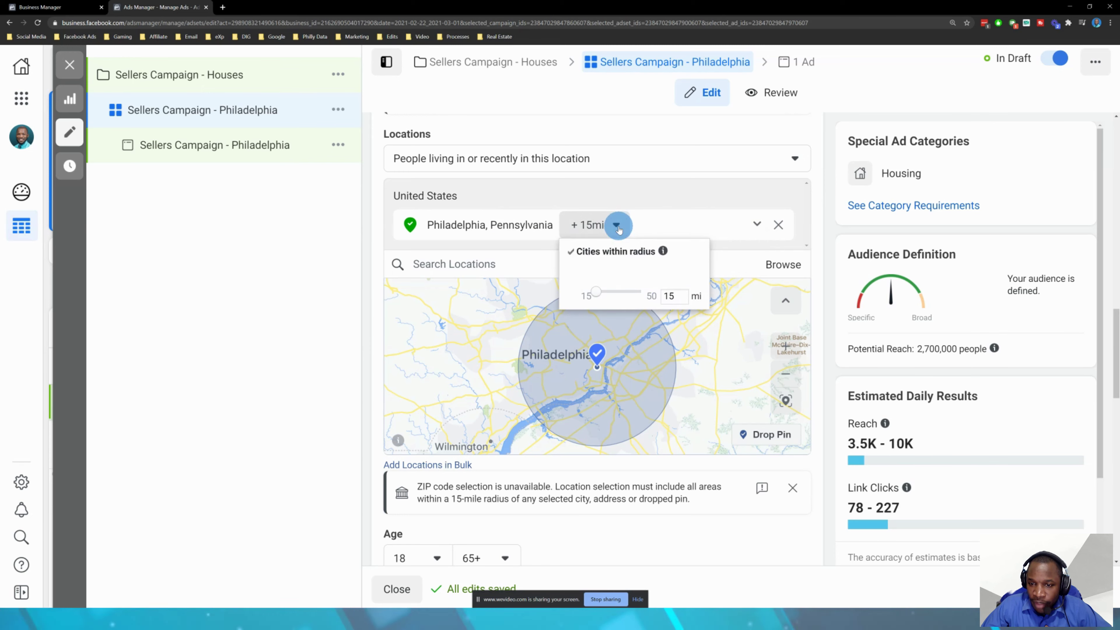
click(677, 294)
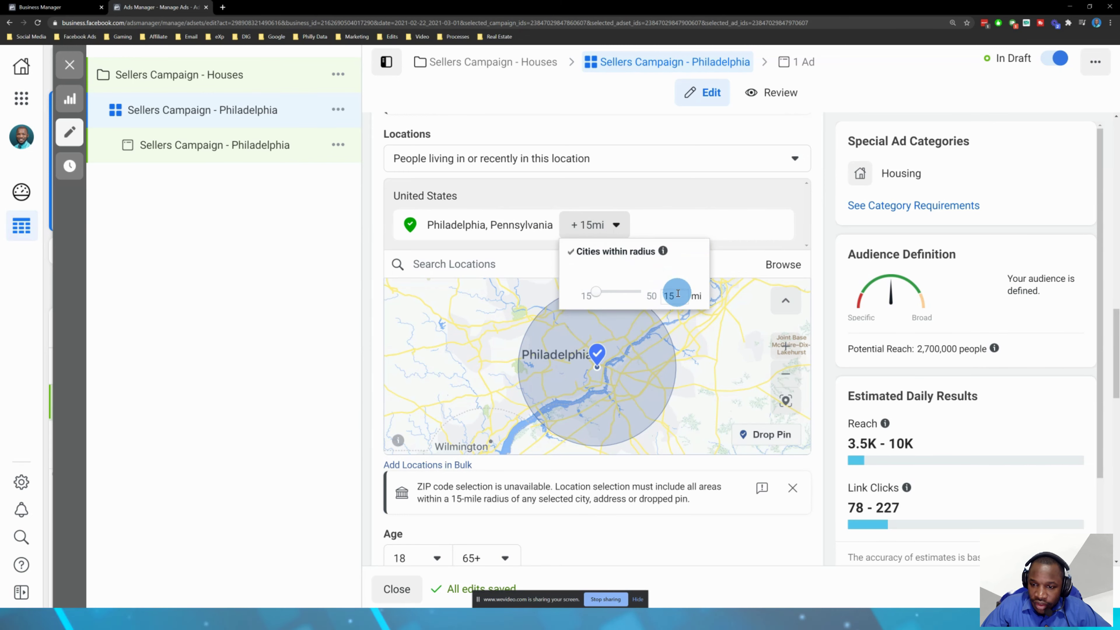
click(495, 221)
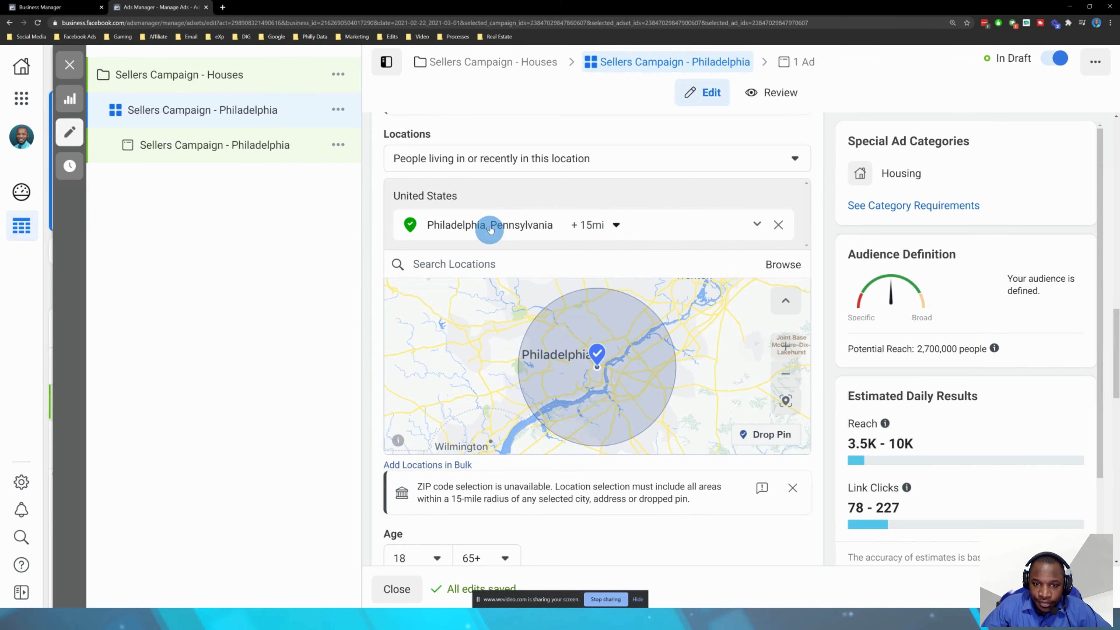
click(497, 167)
click(365, 268)
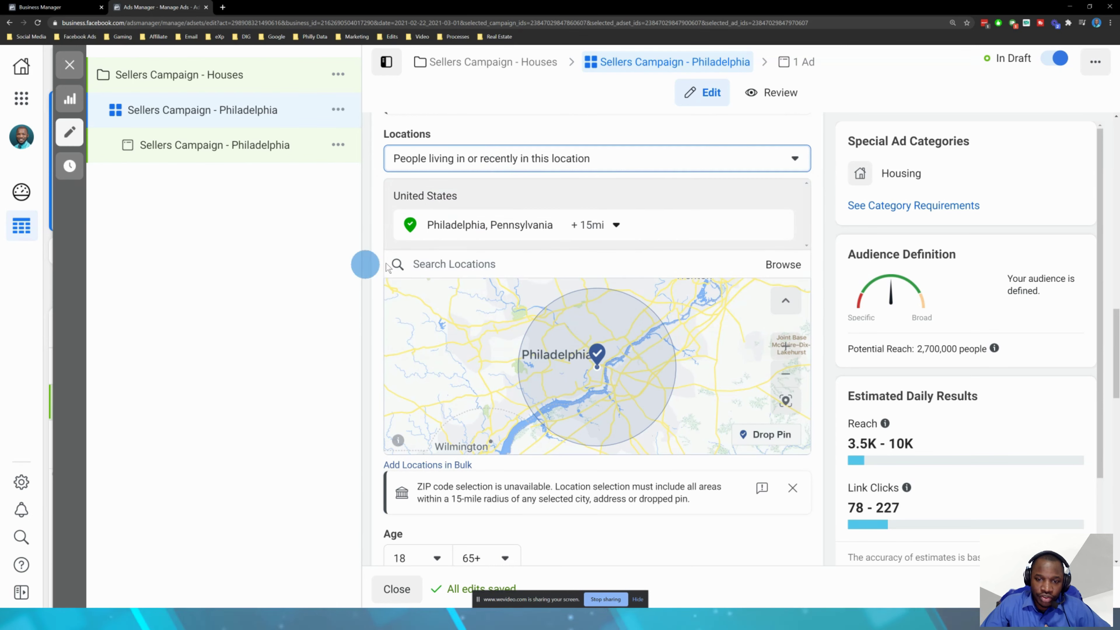
- Add the state of North Carolina as an audience location and remove Philadelphia, Pennsylvania
click(457, 265)
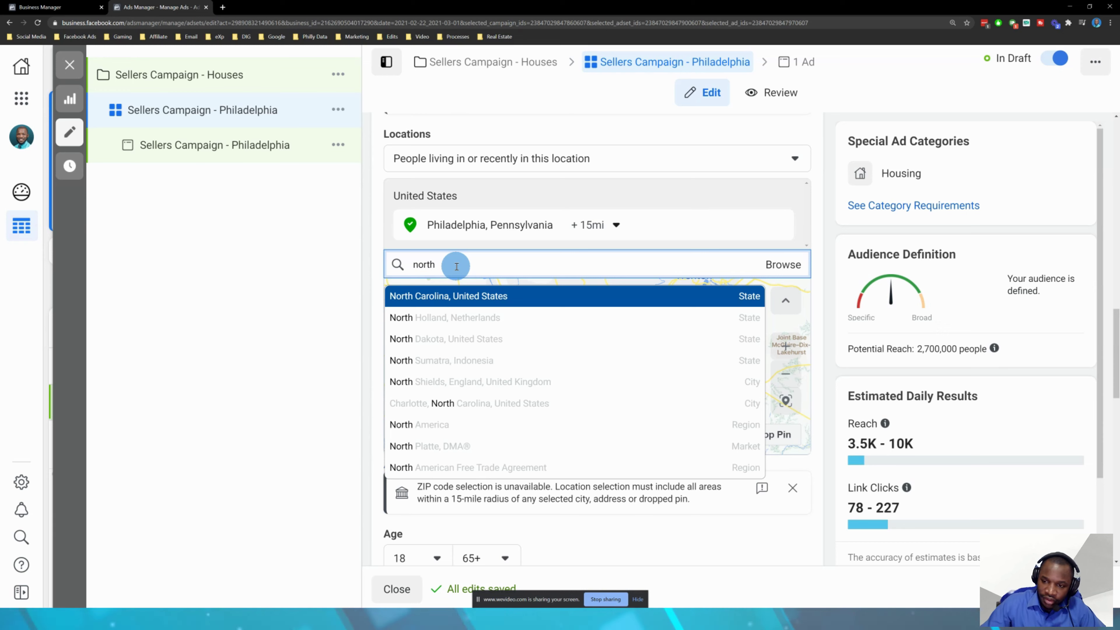
click(506, 296)
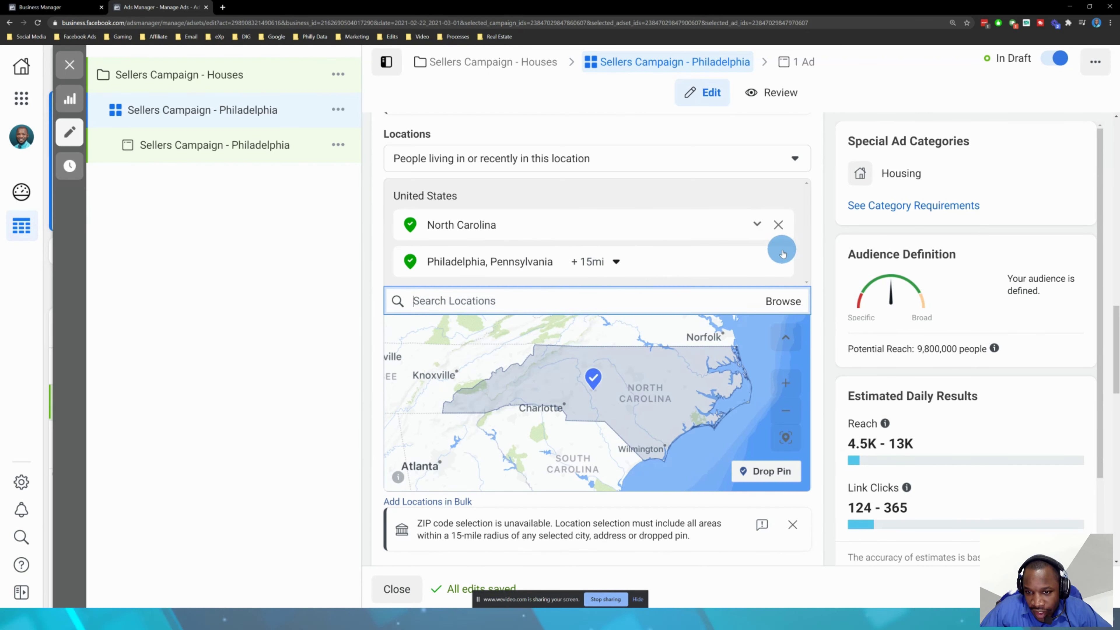
click(779, 263)
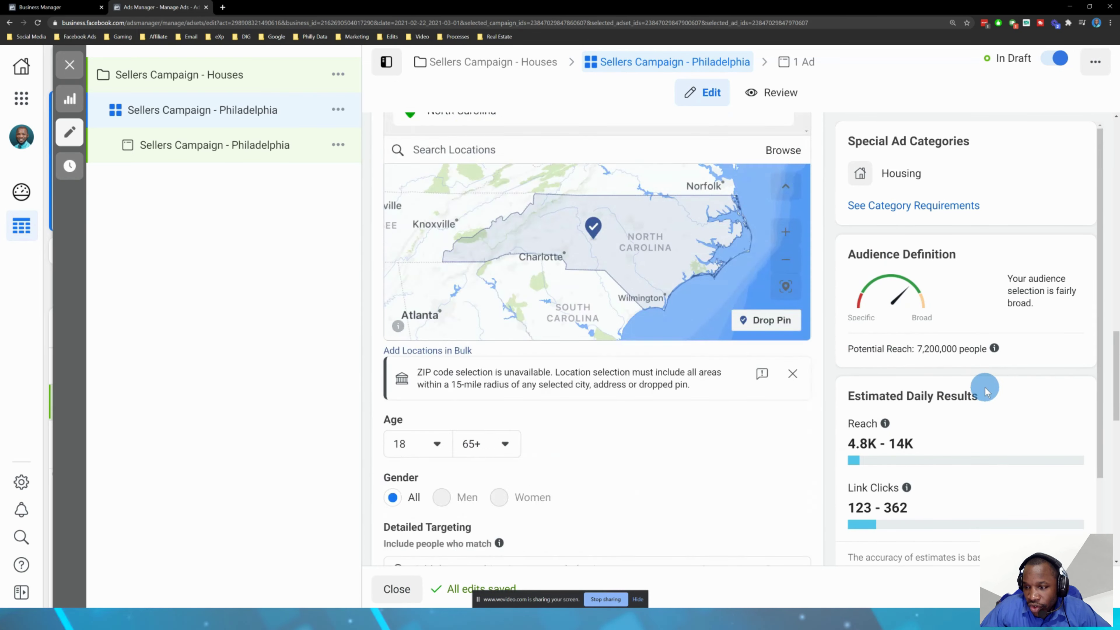
- Examine the potential reach, estimated daily reach and estimated link clicks for the North Carolina audience
drag(918, 348, 1033, 350)
click(940, 365)
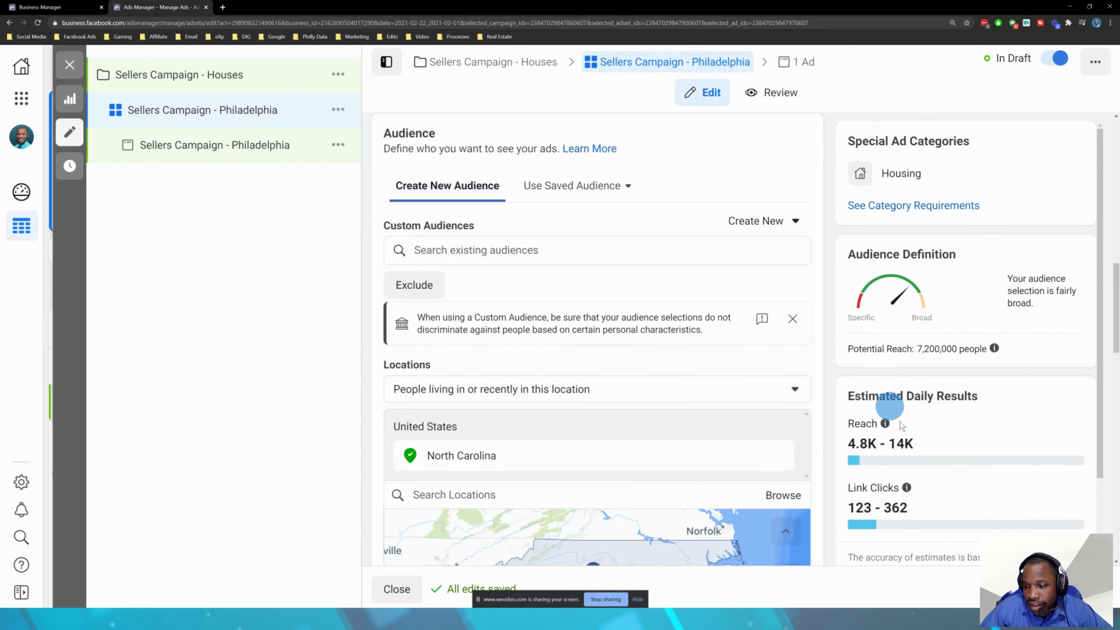
triple_click(876, 443)
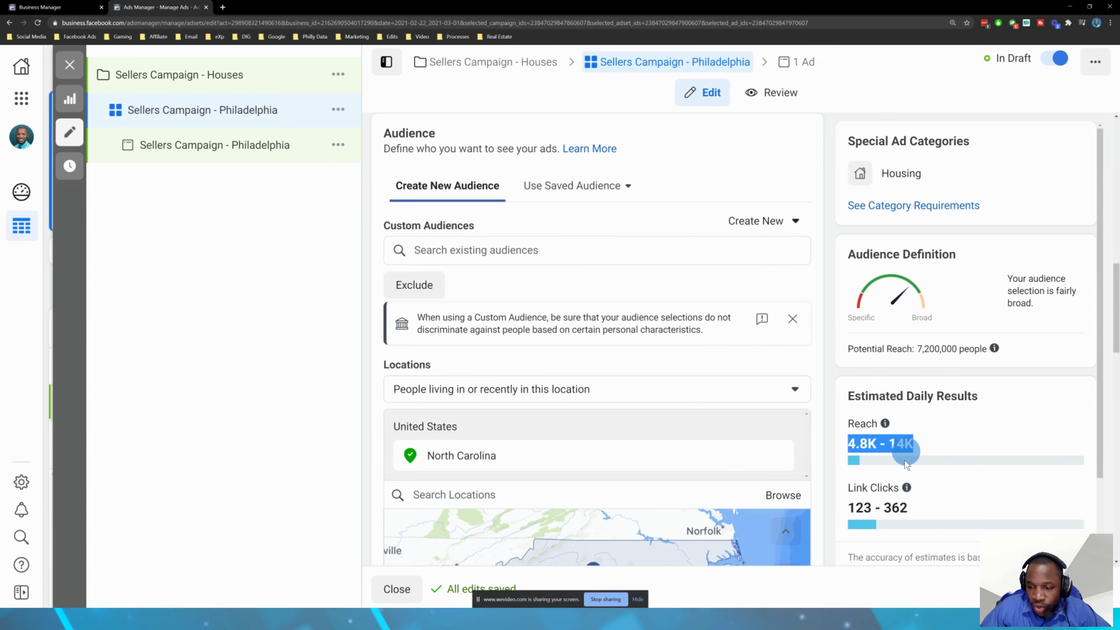
click(873, 500)
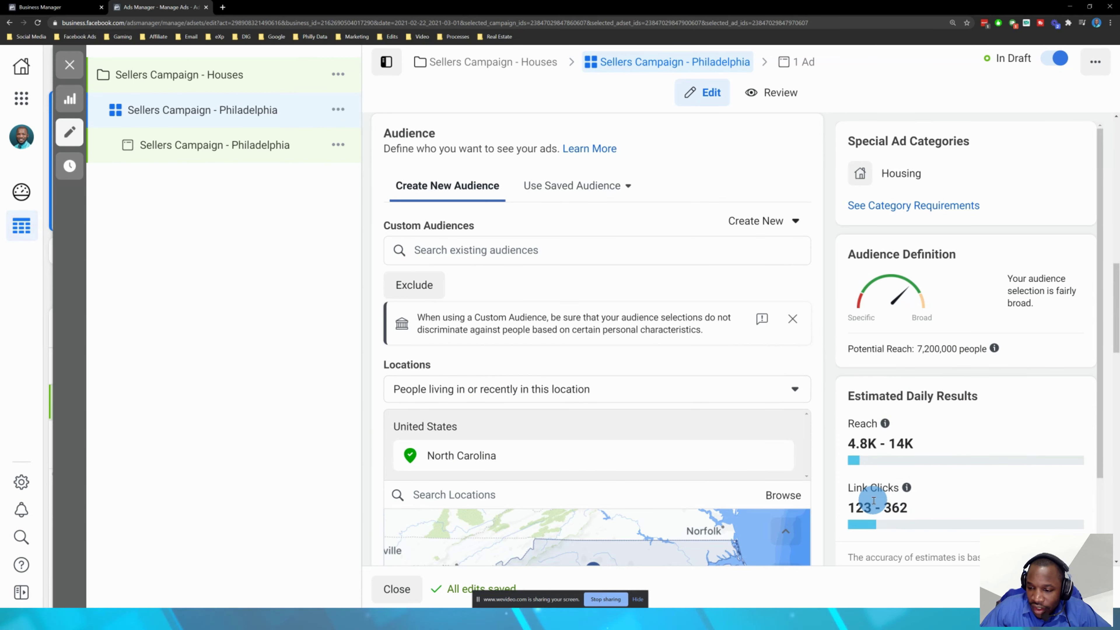
triple_click(887, 444)
triple_click(868, 508)
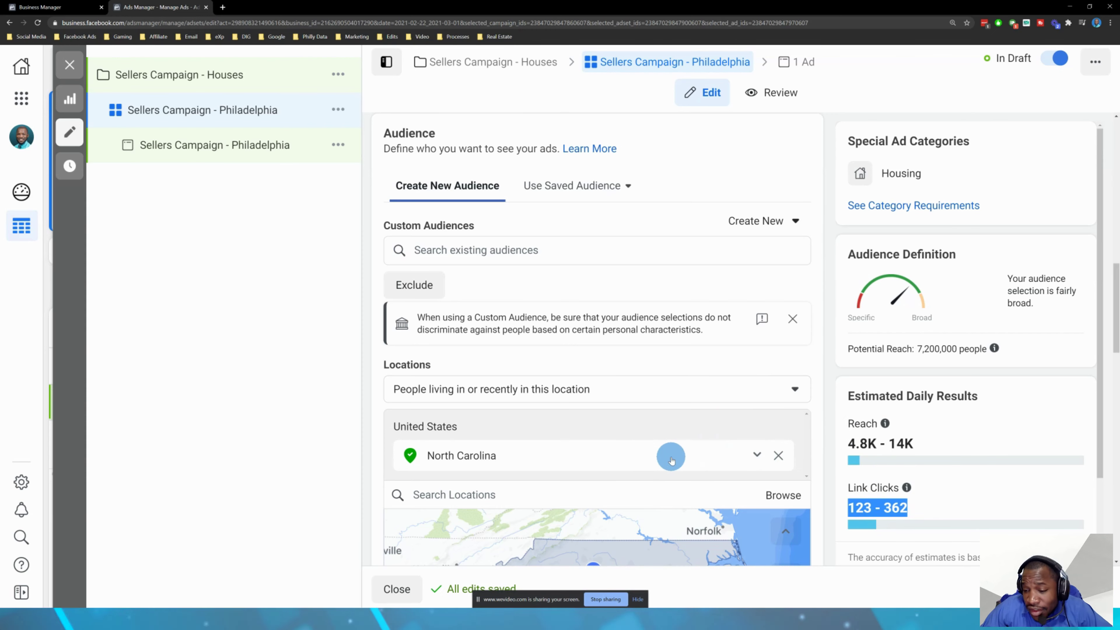
- Examine the North Carolina audience's location settings and the area its map covers
scroll(580, 425, down, 5)
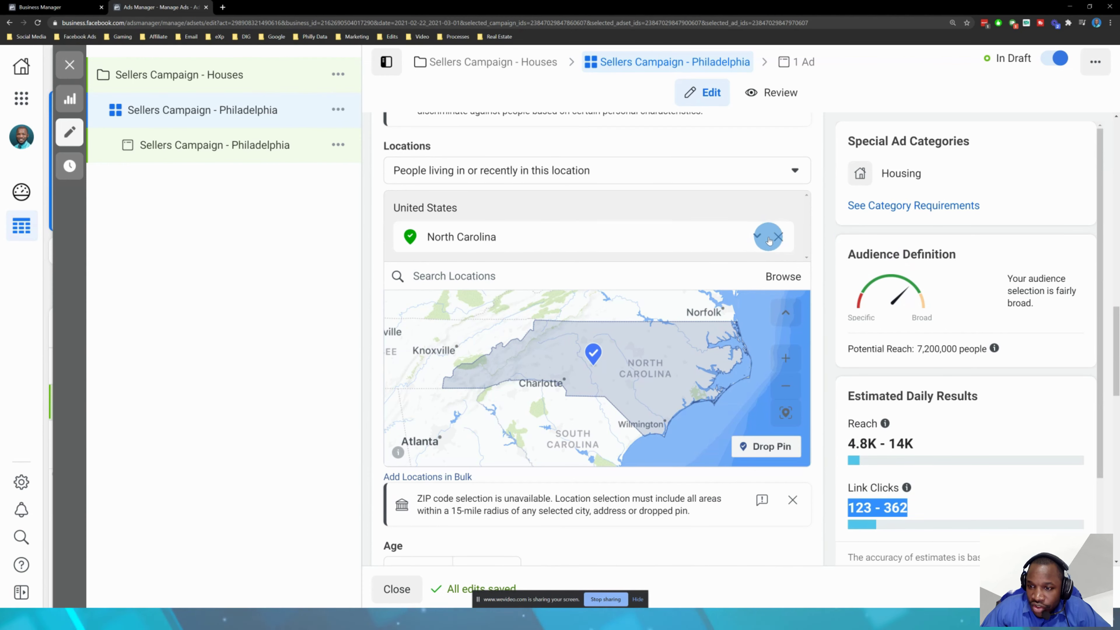
click(981, 485)
scroll(985, 477, down, 3)
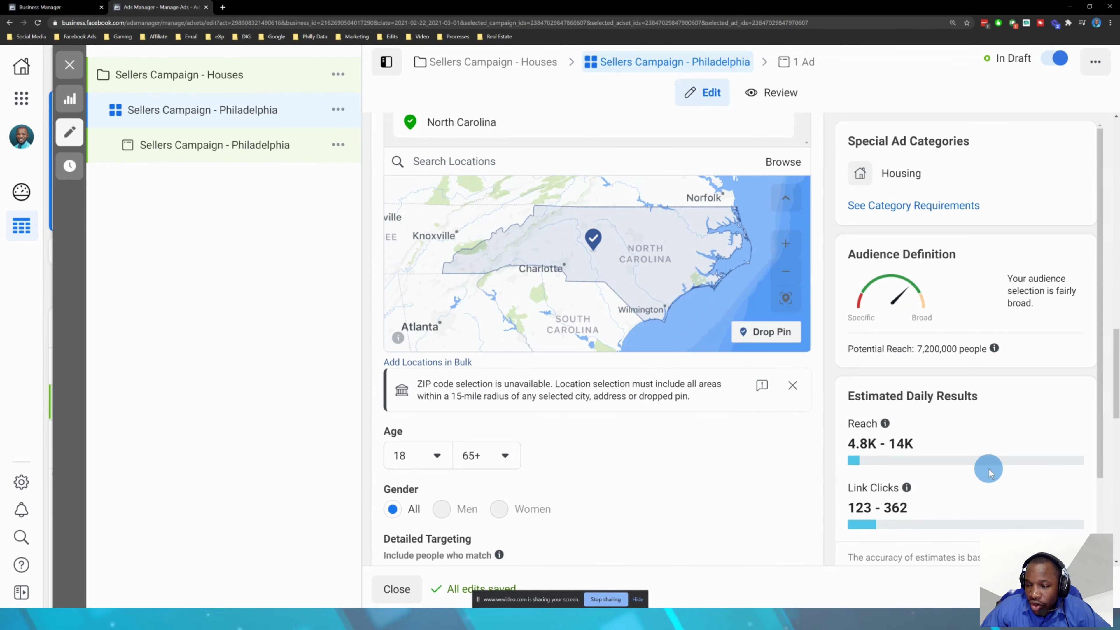
scroll(845, 395, up, 5)
scroll(750, 388, down, 1)
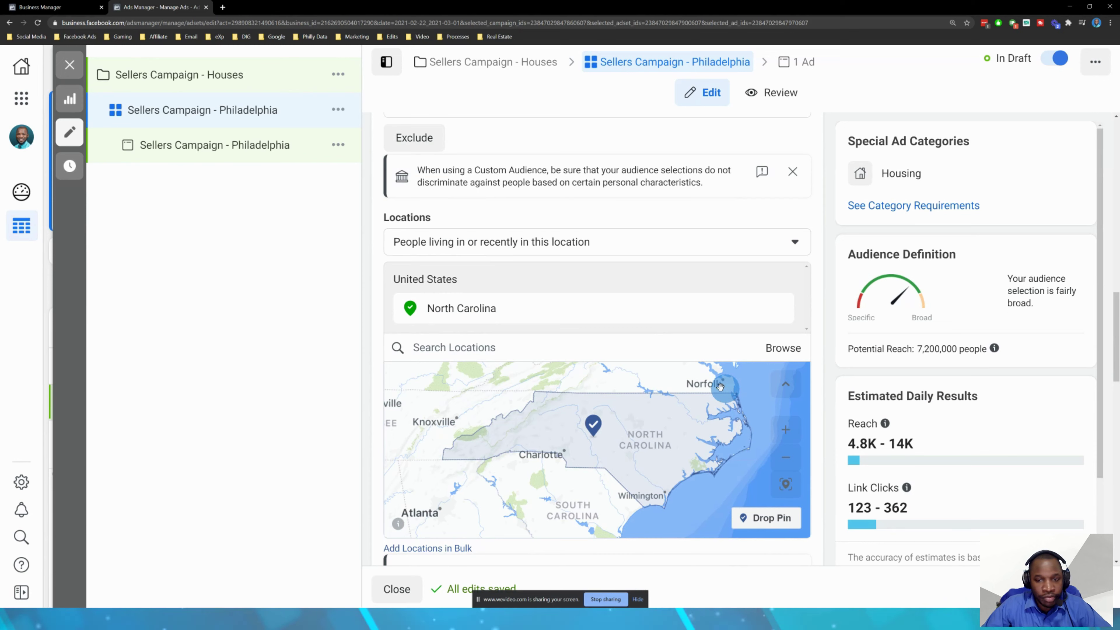
scroll(720, 386, up, 2)
scroll(632, 328, up, 2)
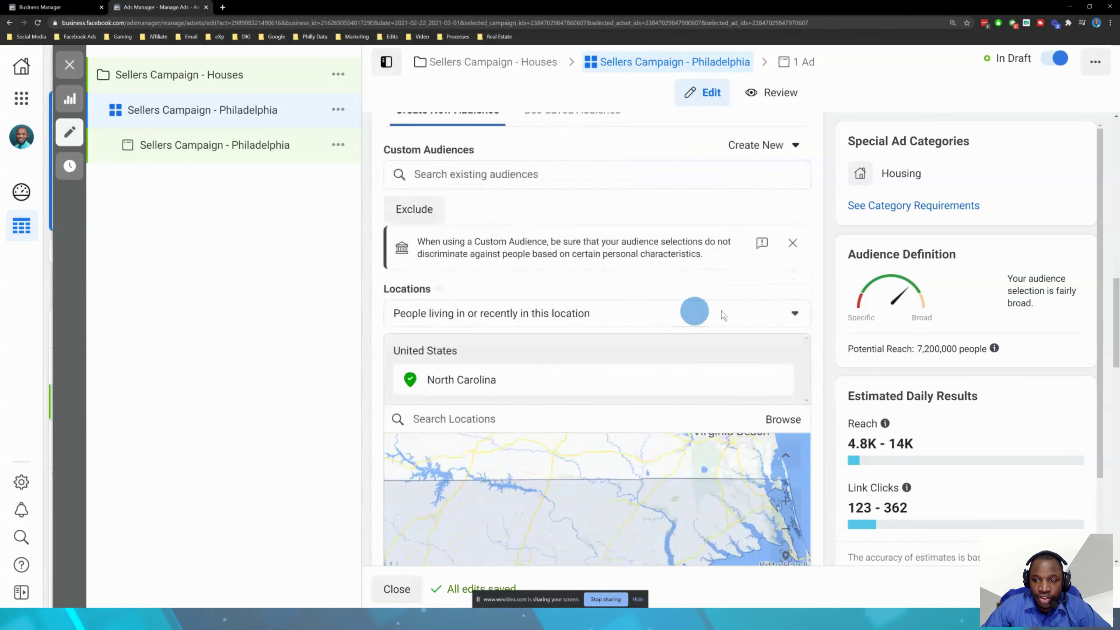
scroll(723, 315, down, 1)
scroll(662, 434, down, 3)
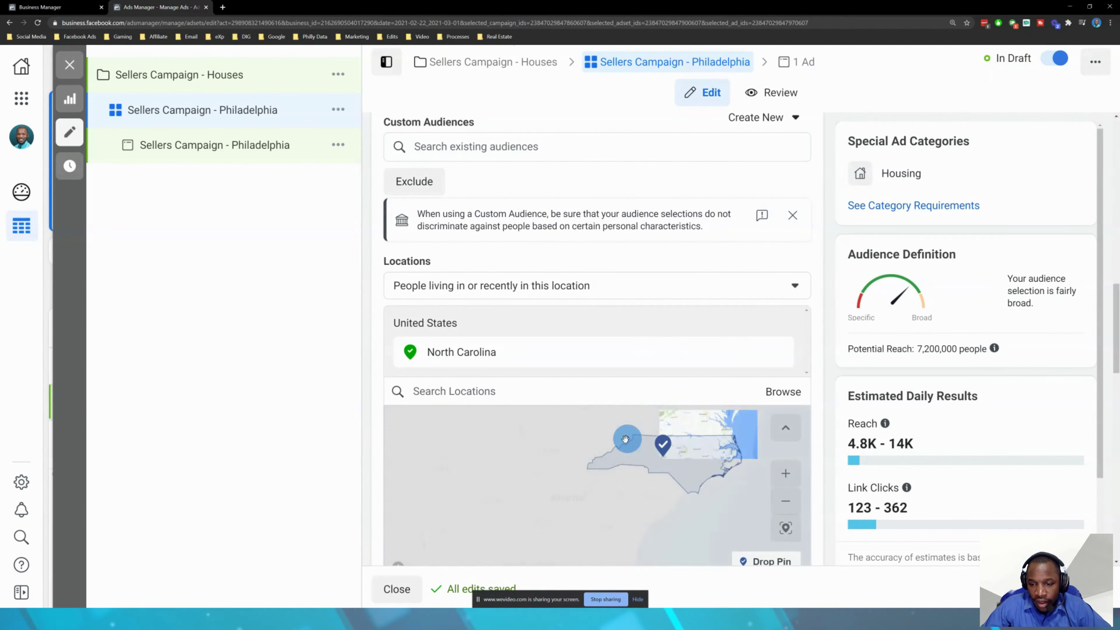
scroll(637, 436, up, 3)
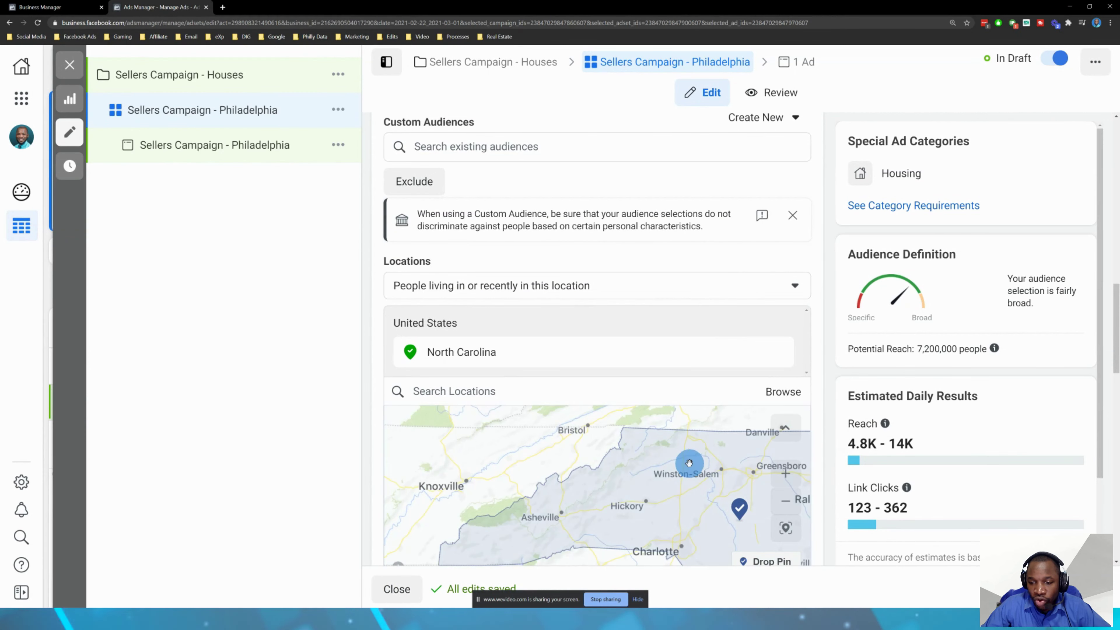
scroll(600, 445, down, 1)
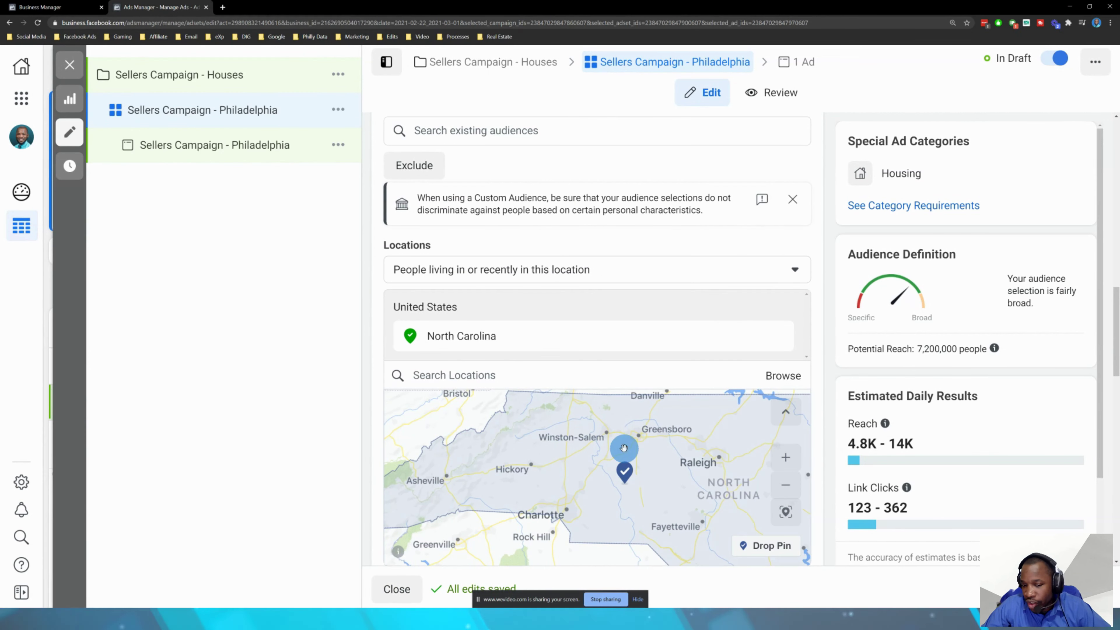
scroll(372, 304, down, 2)
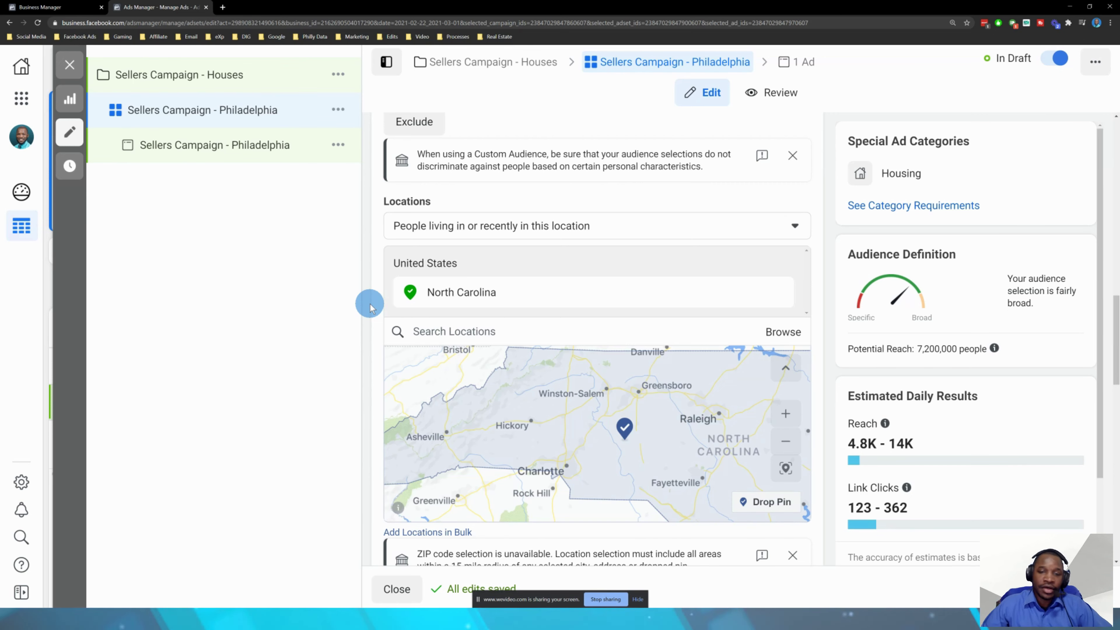
- Remove North Carolina from the audience locations and add the US state of Georgia instead
mouse_move(734, 299)
click(779, 293)
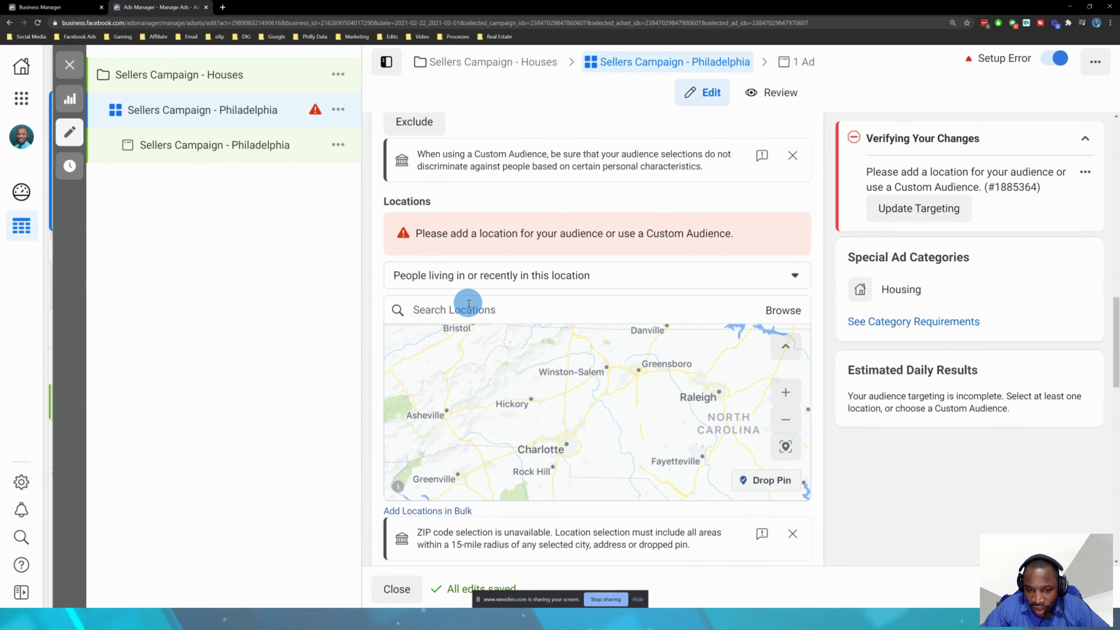
click(467, 309)
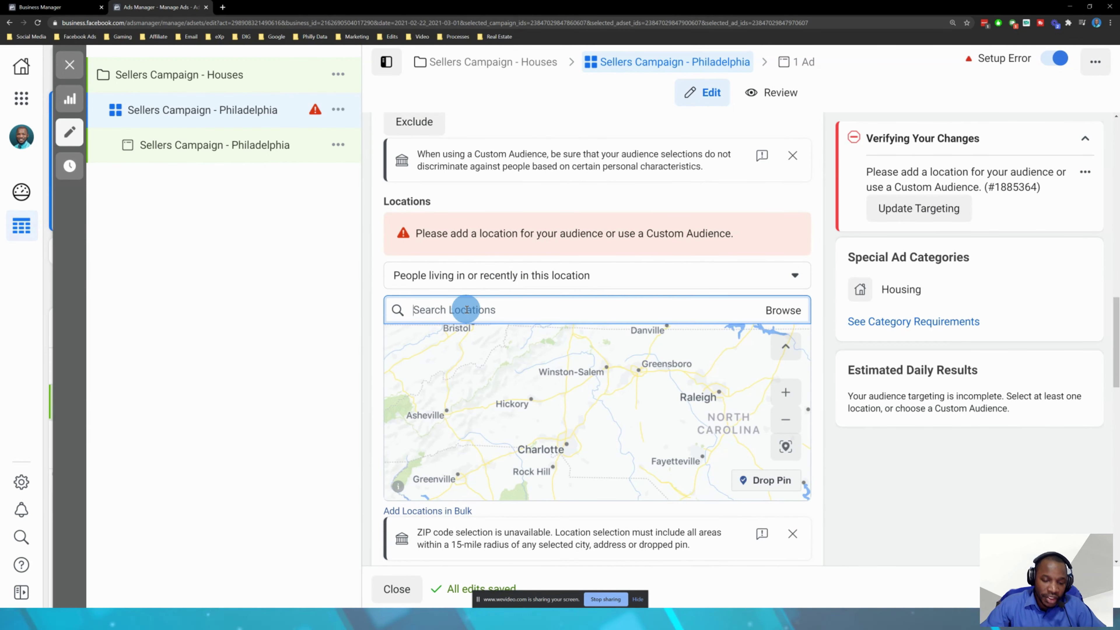
text(georgia)
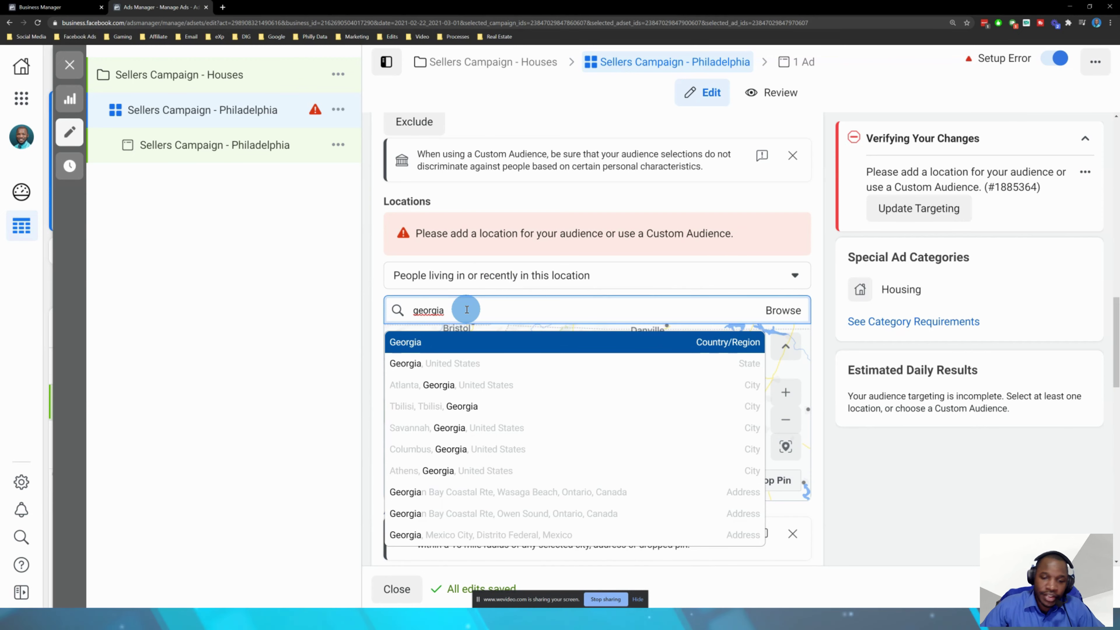
click(460, 365)
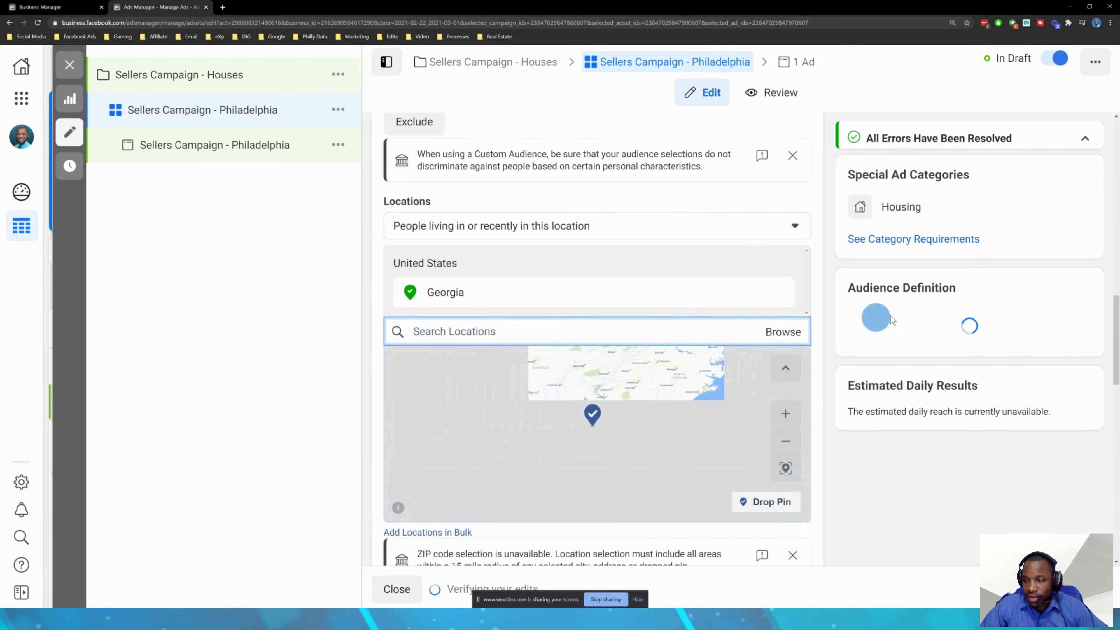
- Examine the potential reach, estimated daily reach and estimated link clicks for the Georgia audience, along with its age and gender settings
scroll(999, 306, down, 2)
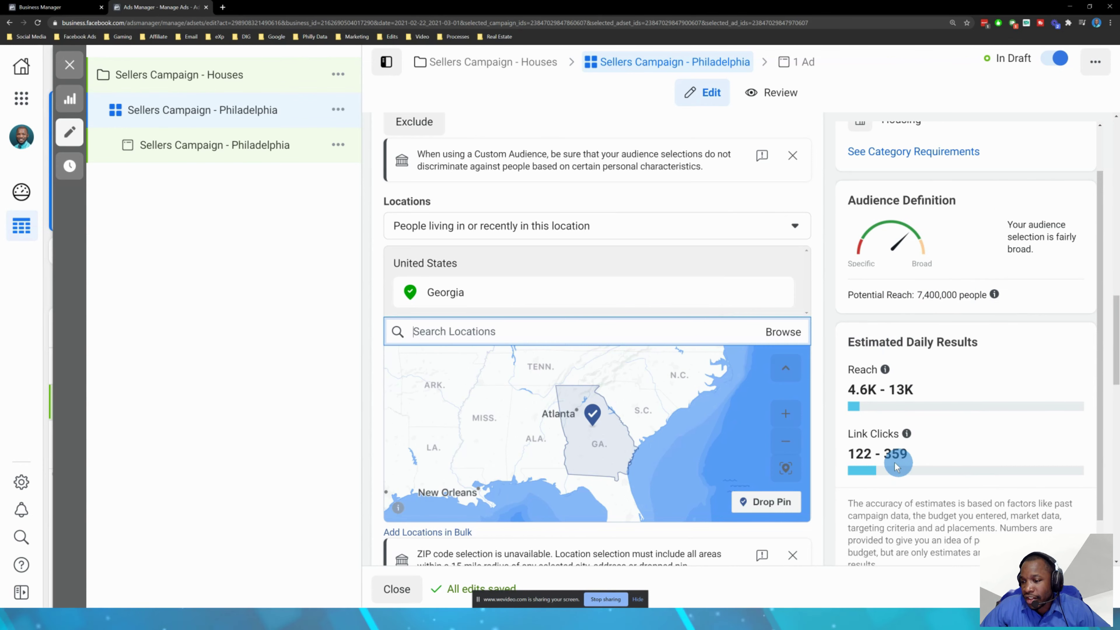
drag(845, 453, 887, 453)
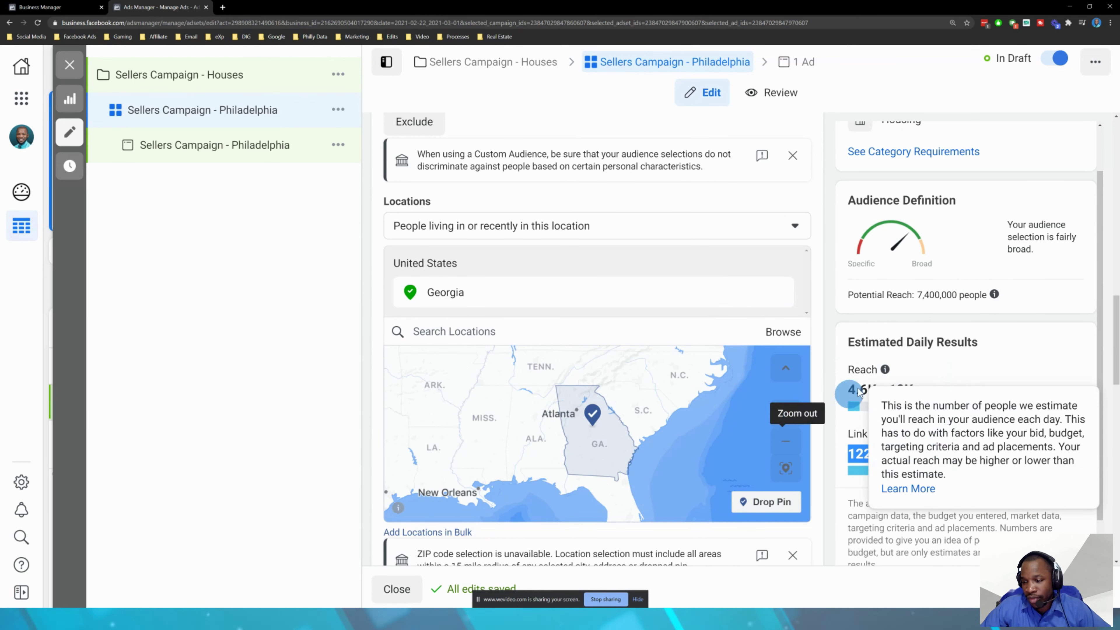
click(835, 362)
scroll(833, 363, down, 2)
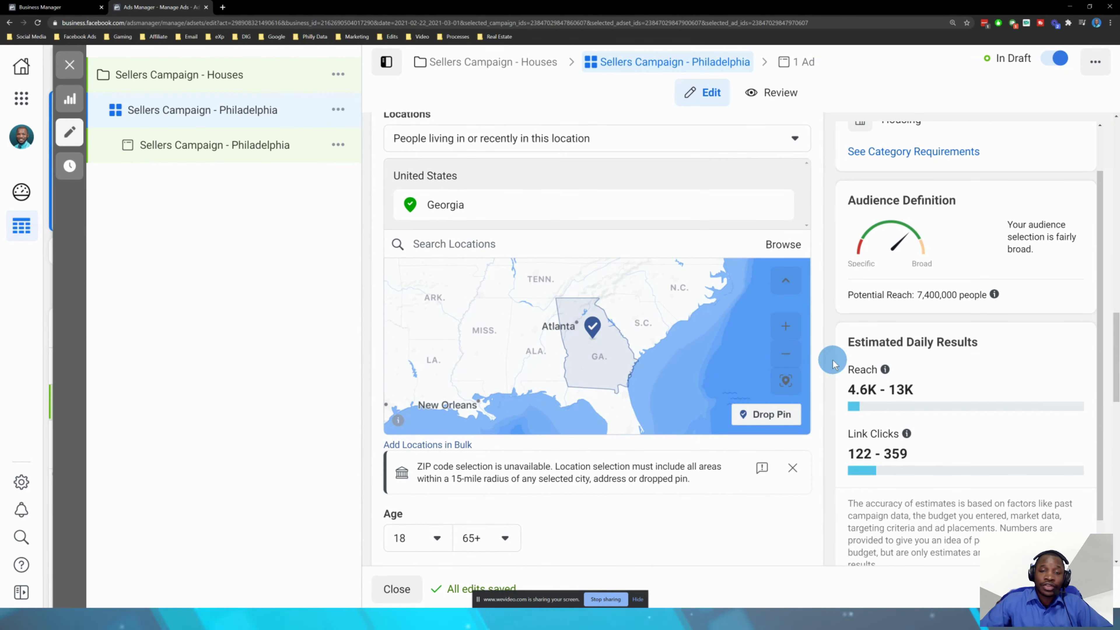
mouse_move(538, 203)
mouse_move(512, 185)
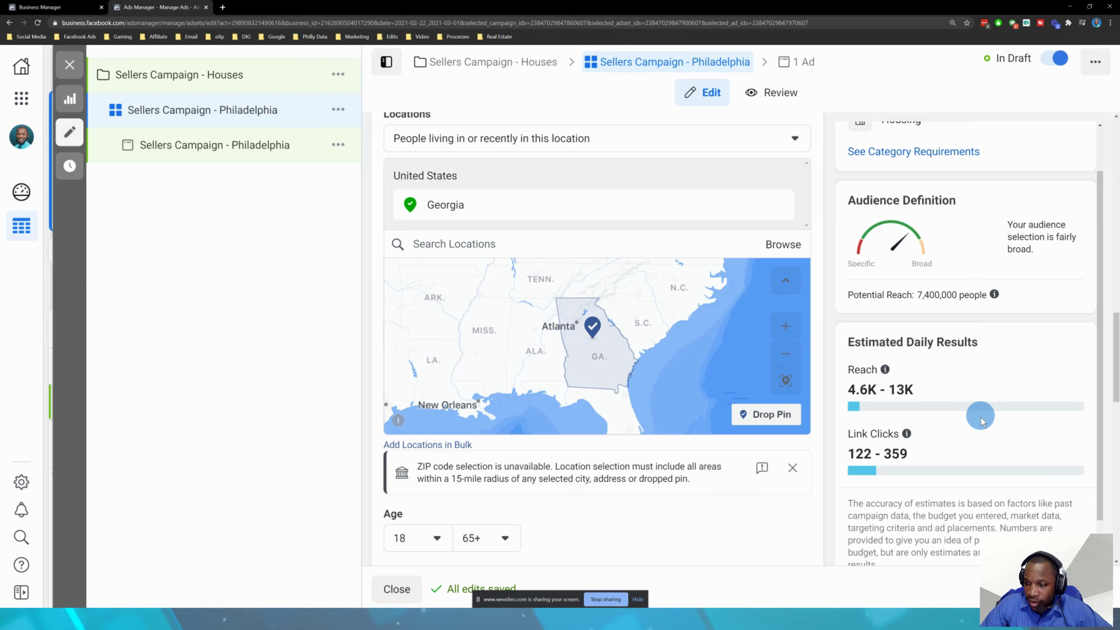
scroll(882, 424, down, 5)
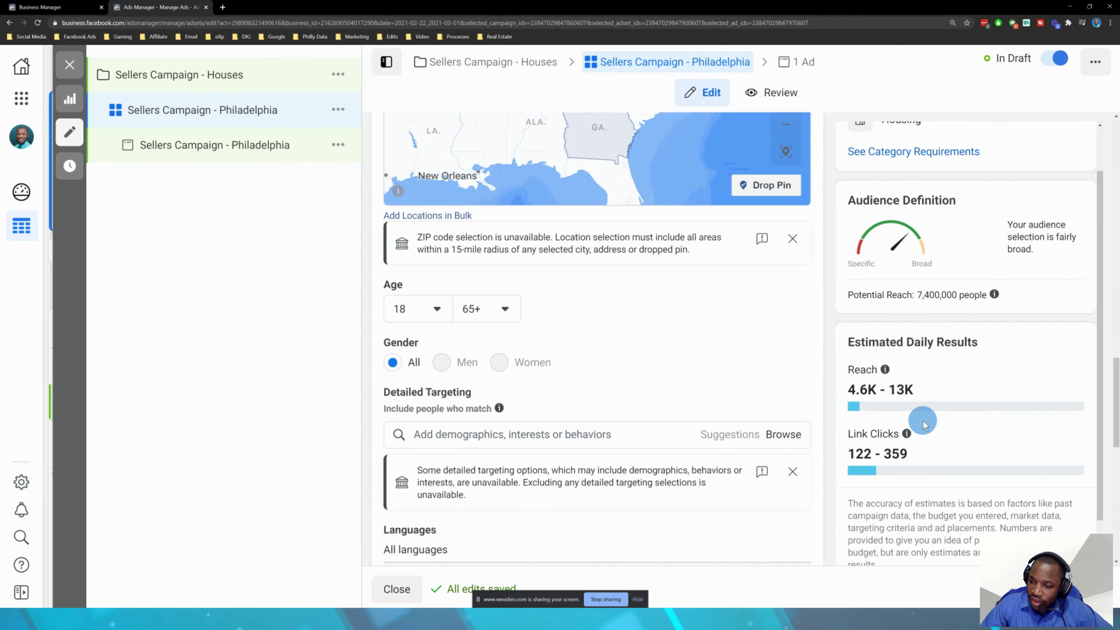
- Add the US state of South Carolina as a second audience location alongside Georgia
scroll(922, 423, up, 8)
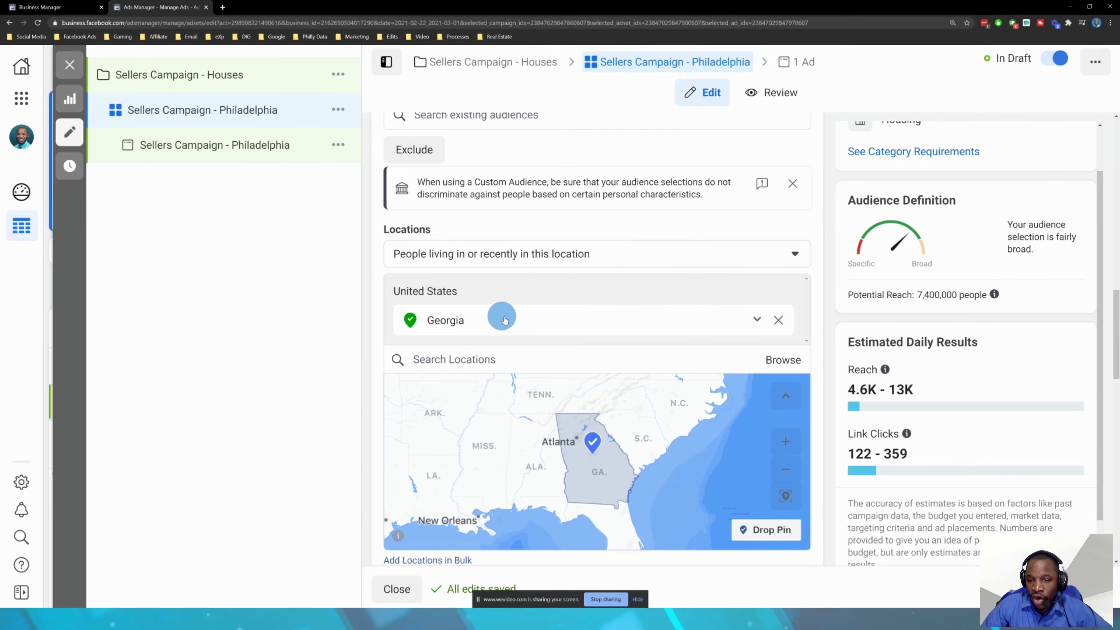
click(527, 361)
text(sou)
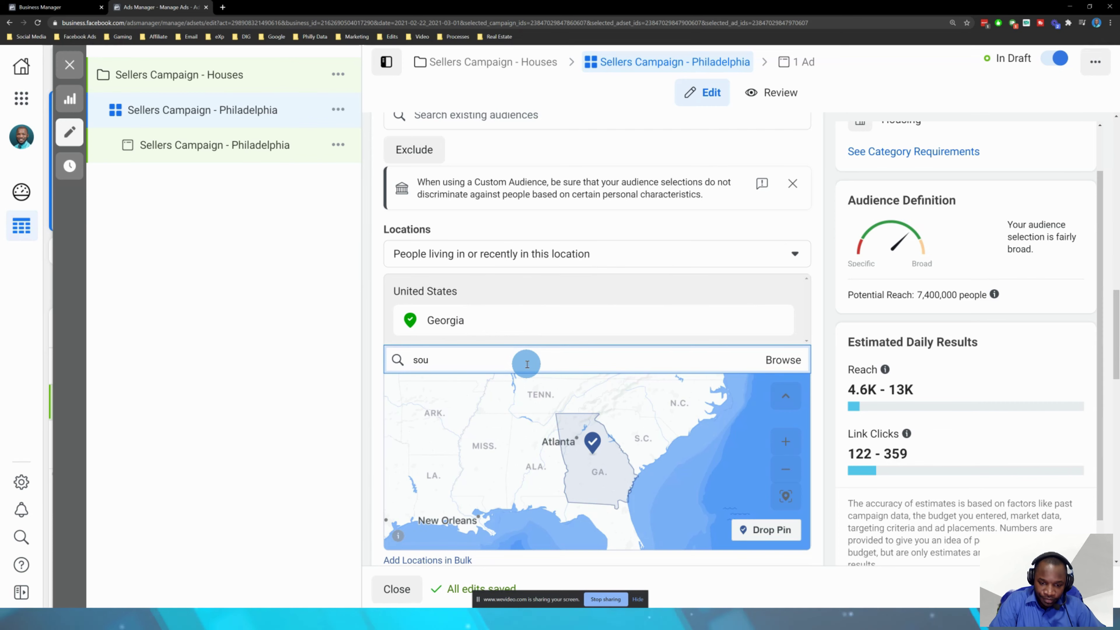
text(th carolona)
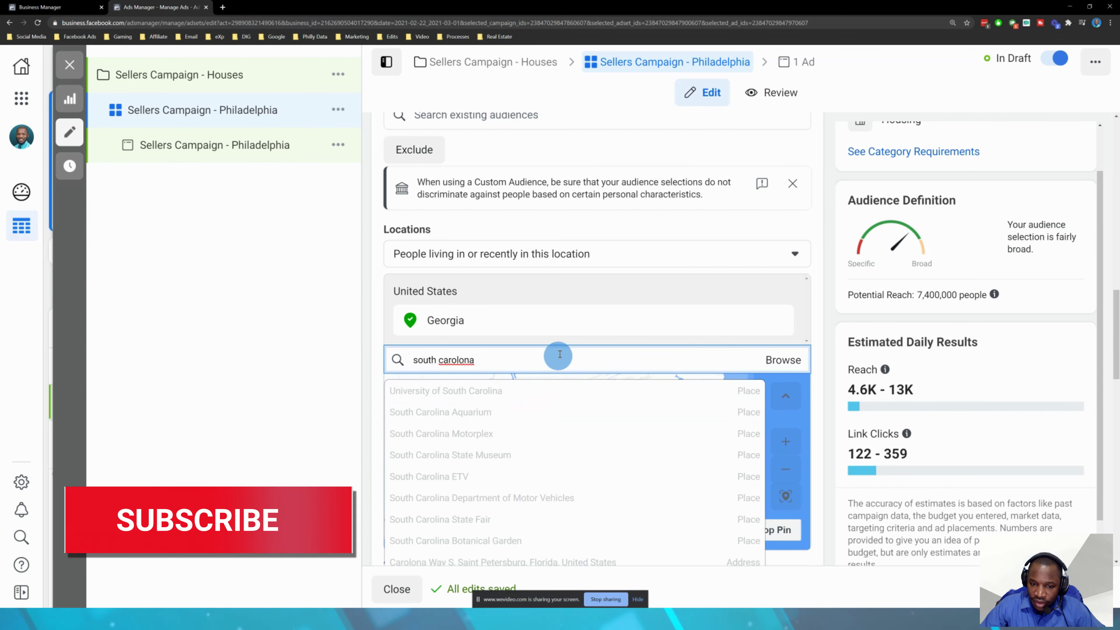
key(BackSpace)
key(BackSpace)
key(BackSpace)
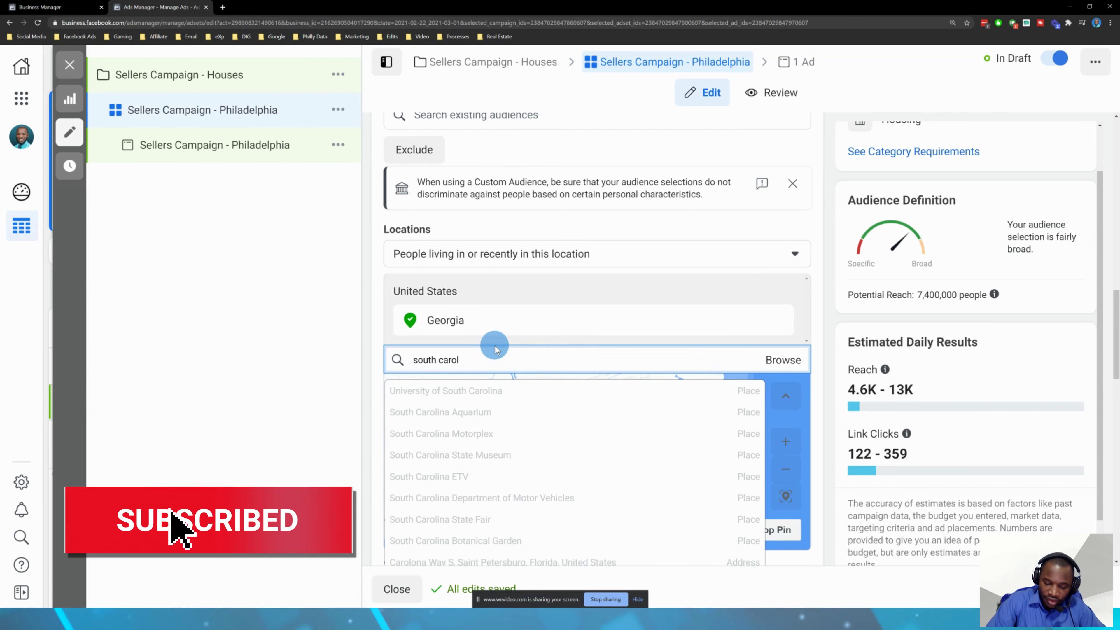
text(ina)
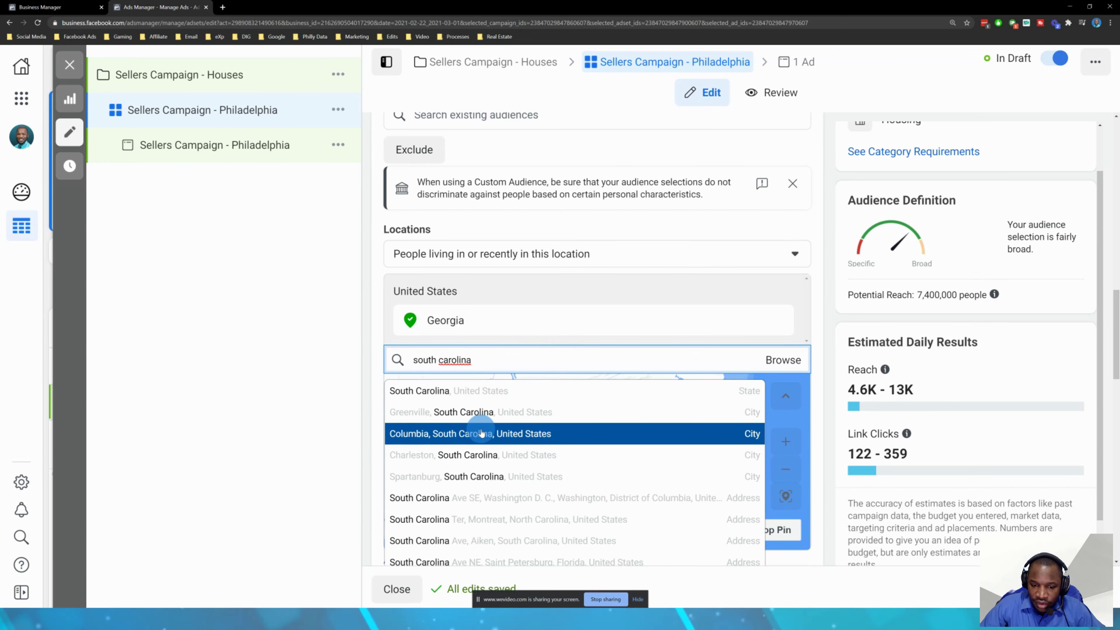
click(495, 392)
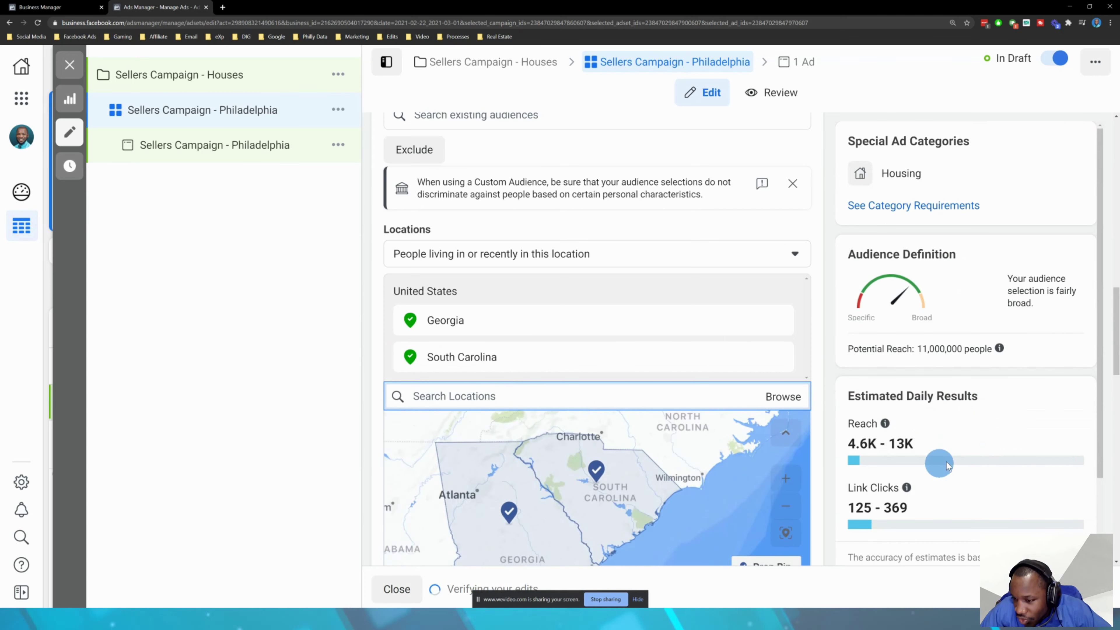
- Examine the potential reach and estimated daily results for the combined Georgia and South Carolina audience
scroll(947, 458, down, 2)
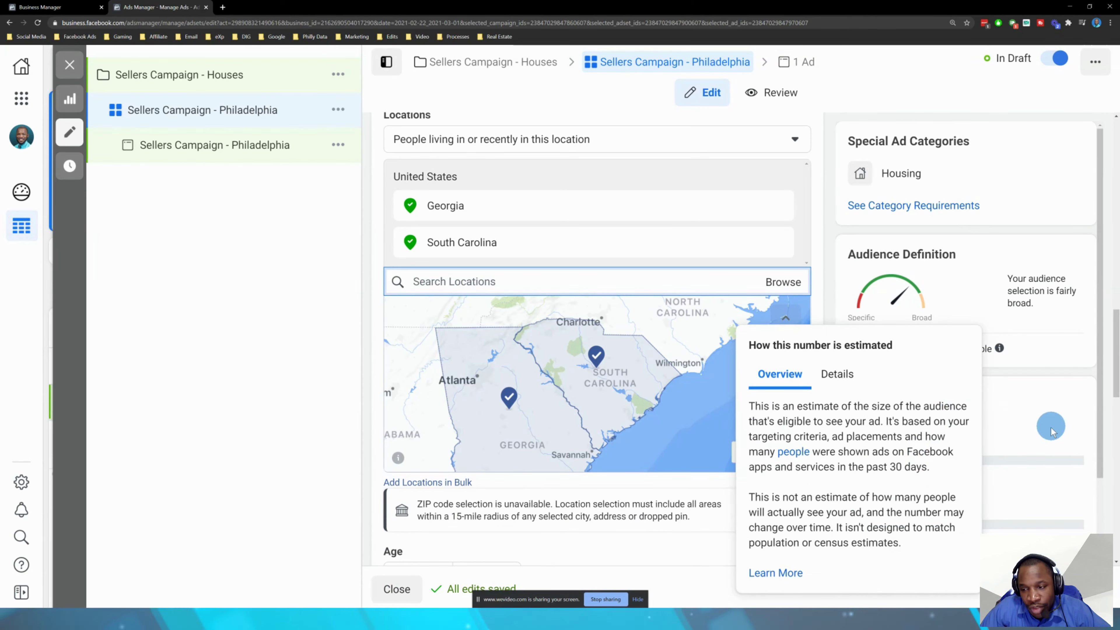
drag(847, 507, 913, 509)
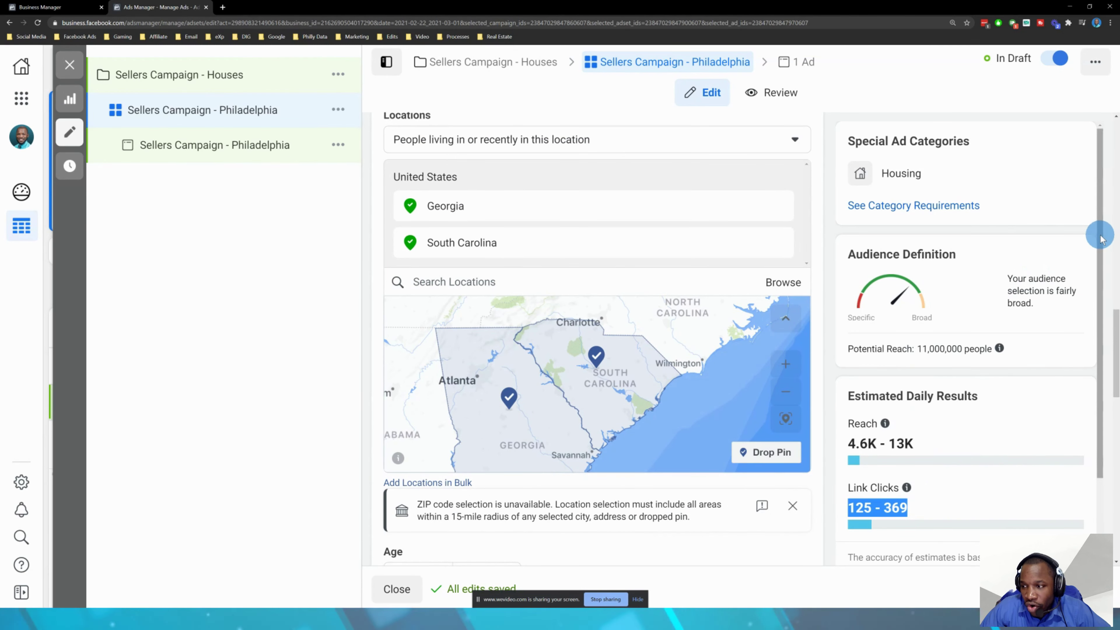
scroll(1092, 309, down, 2)
click(977, 381)
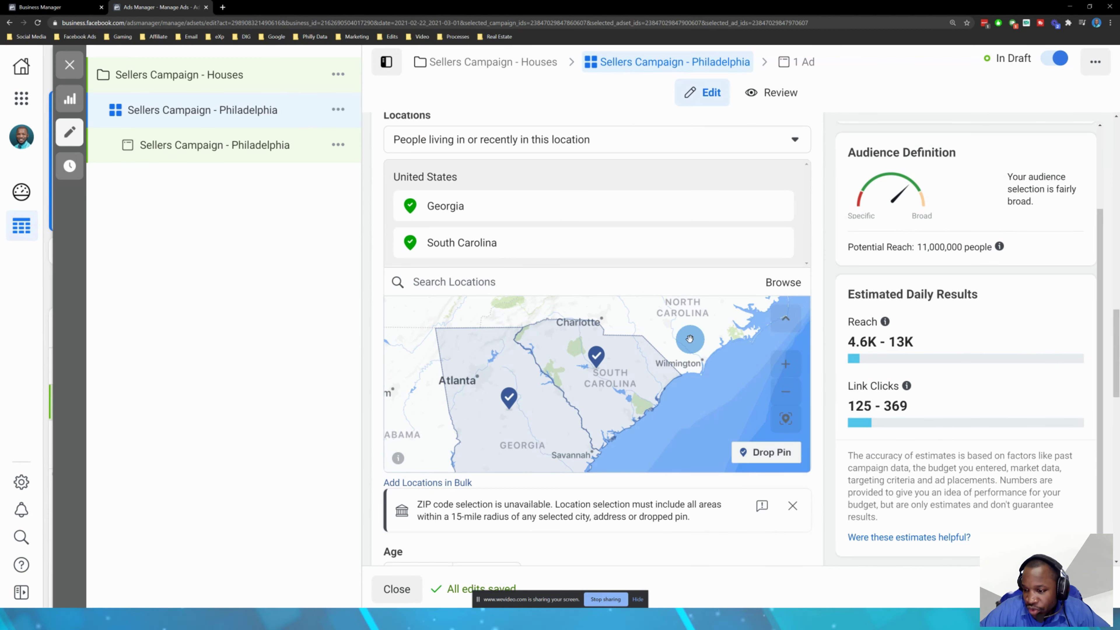
- Check the ad set's daily budget against the estimated daily link clicks for the two-state audience
scroll(807, 246, up, 10)
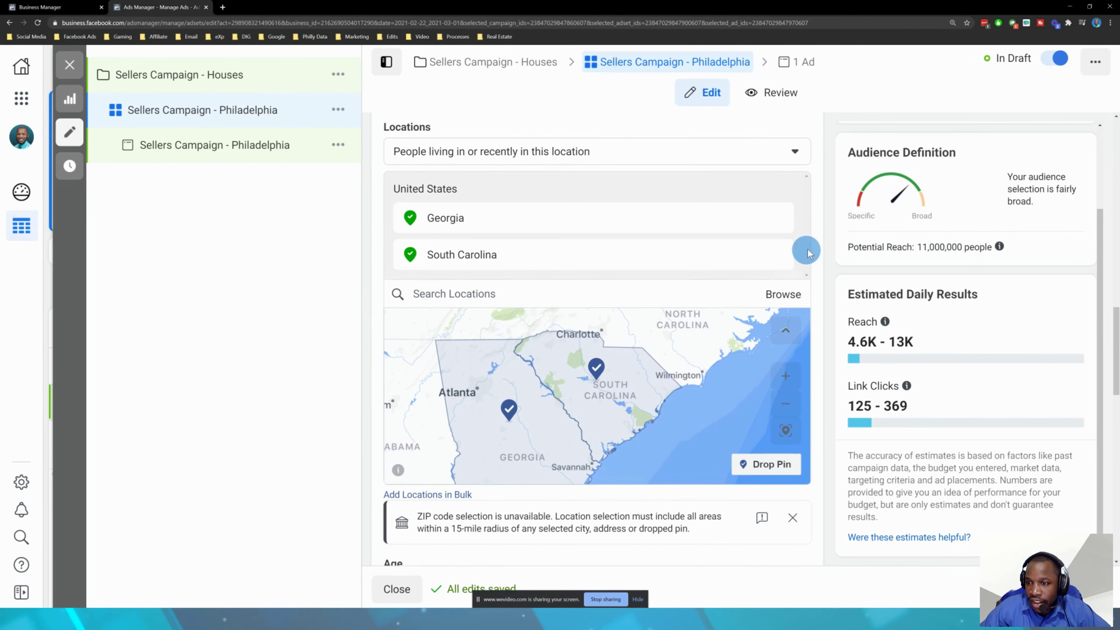
scroll(751, 337, up, 2)
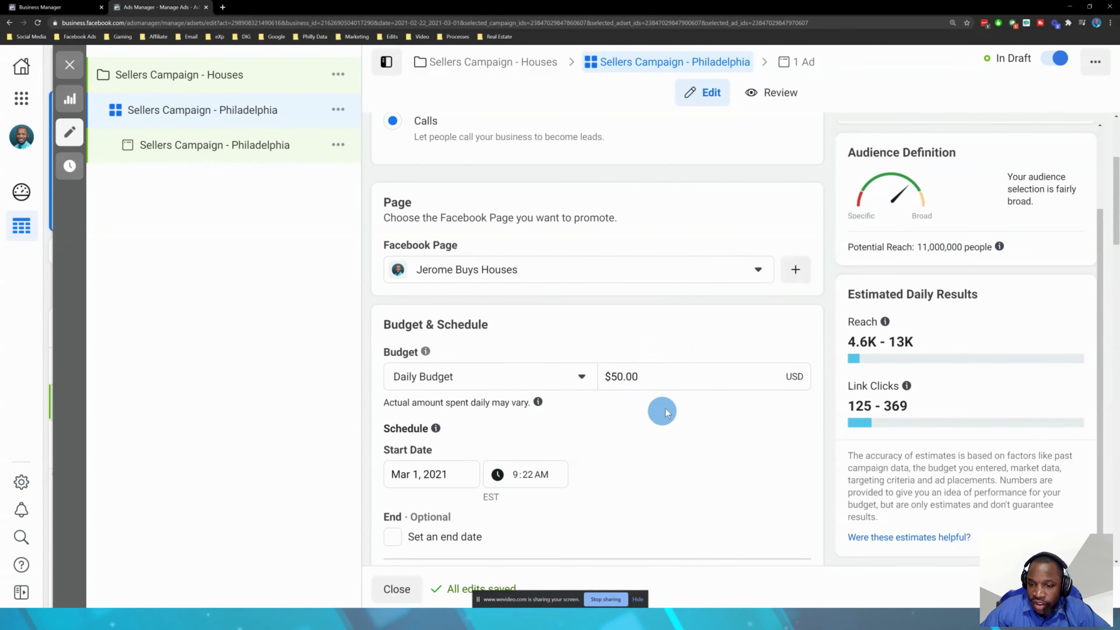
click(675, 379)
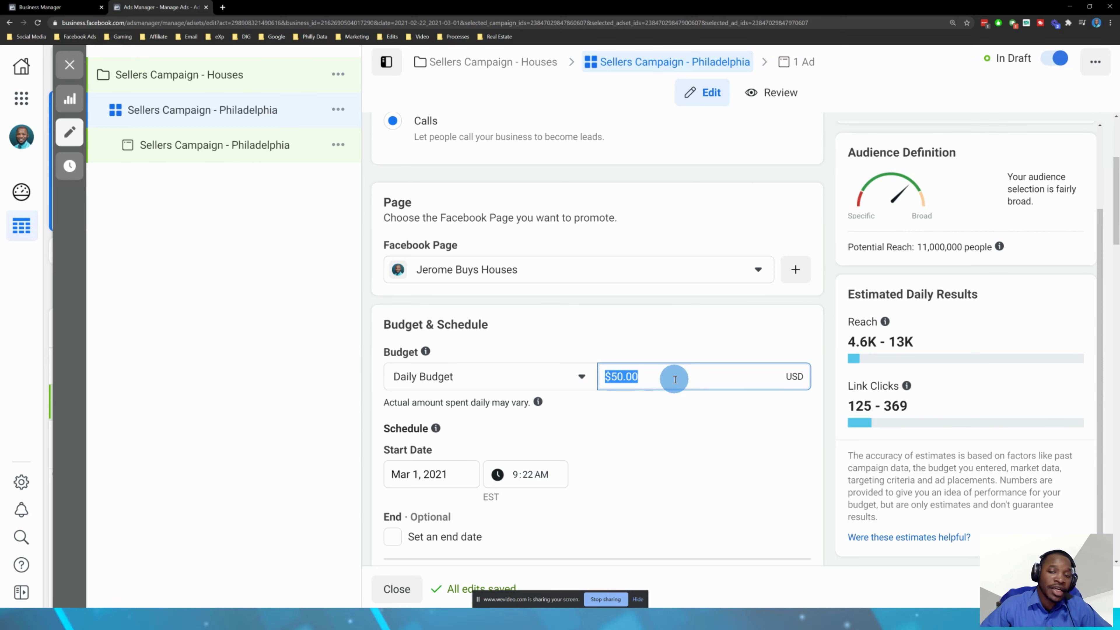
scroll(687, 350, down, 4)
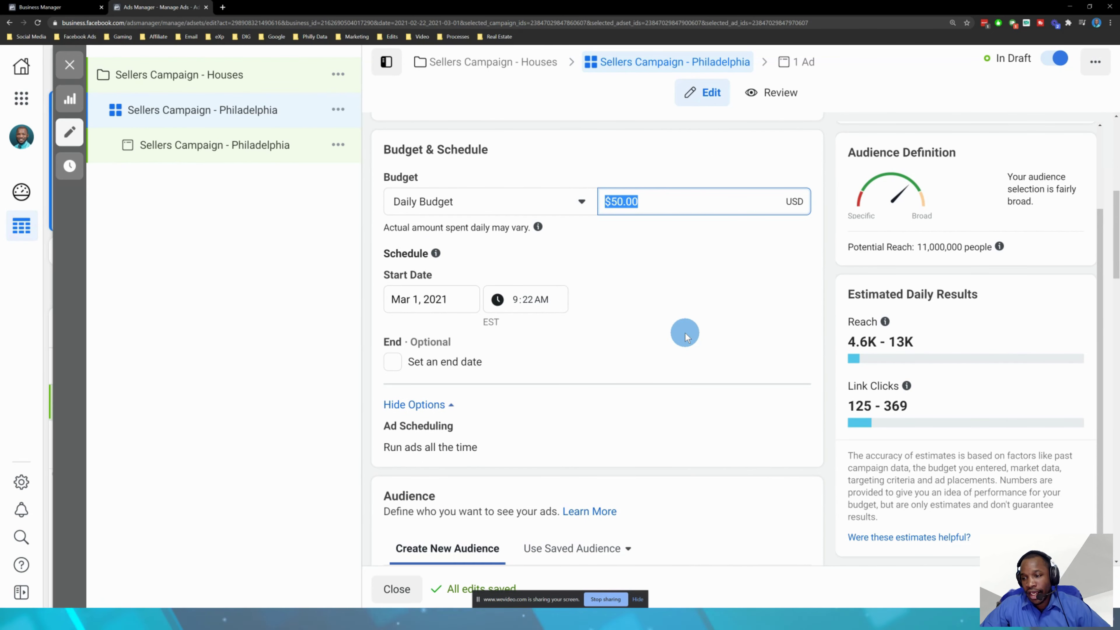
mouse_move(885, 322)
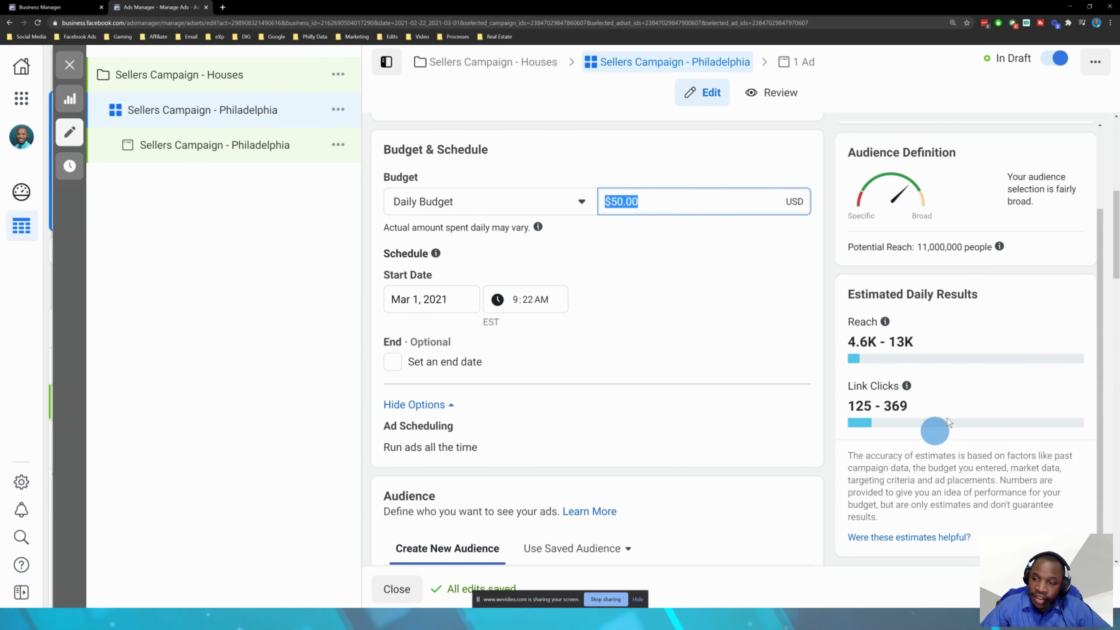
triple_click(888, 293)
drag(849, 405, 880, 414)
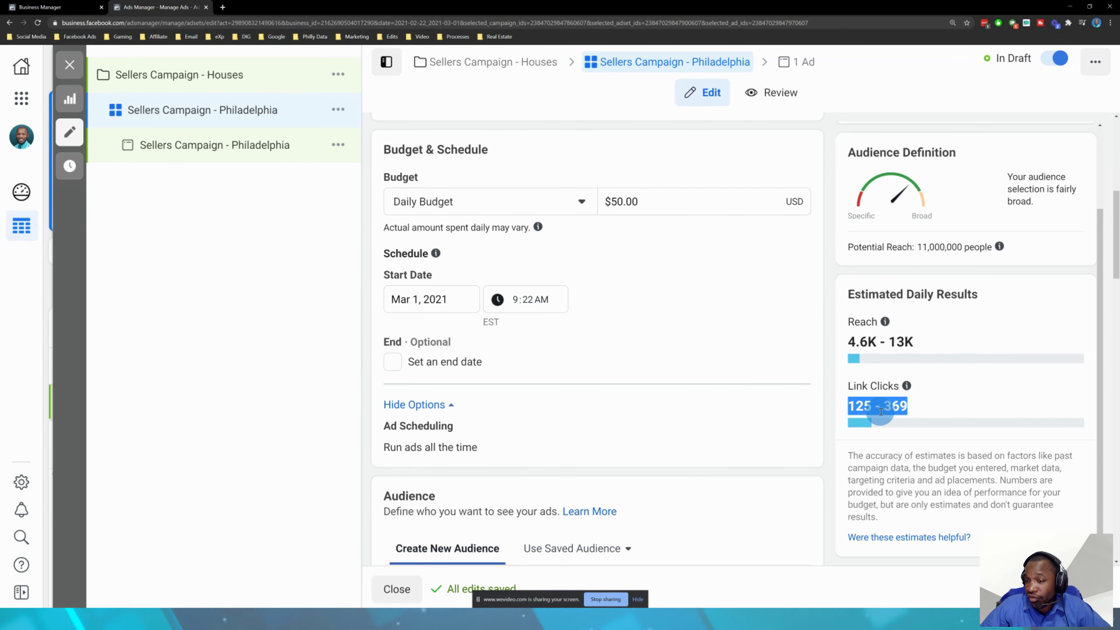
- Review the ad set's lead method, Facebook page, budget and audience location sections
scroll(799, 397, down, 5)
scroll(497, 275, up, 10)
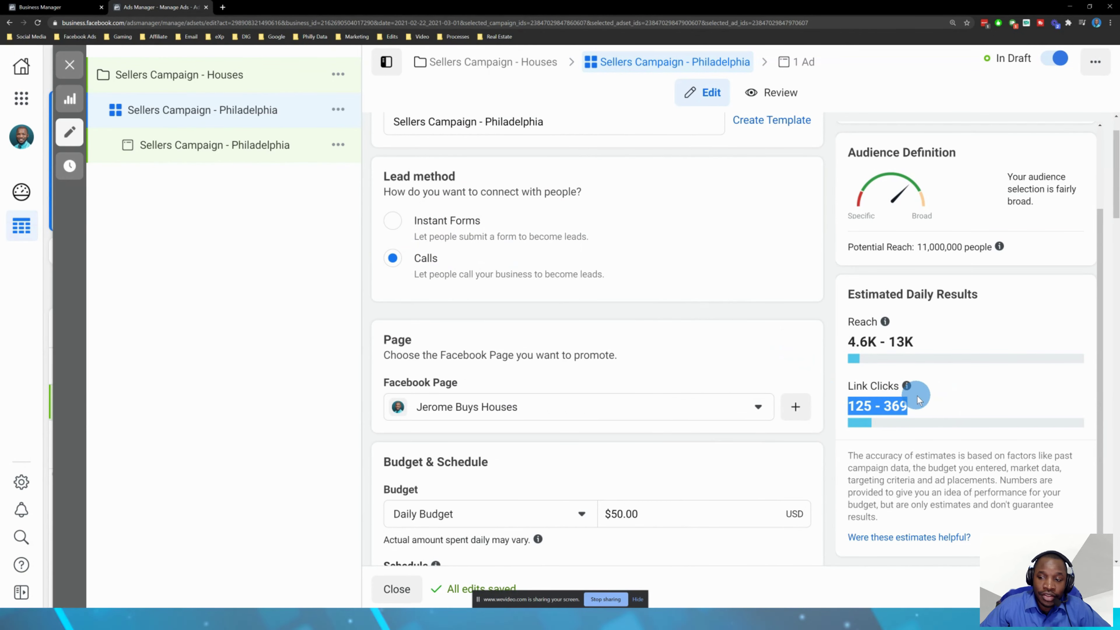
scroll(915, 404, down, 4)
scroll(912, 414, down, 5)
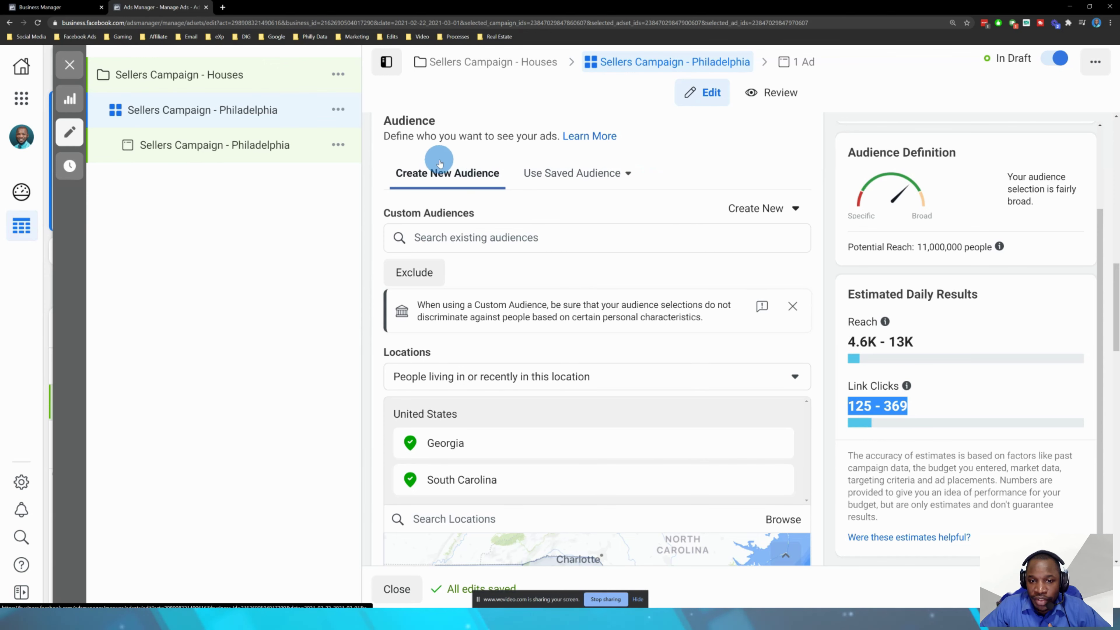
scroll(696, 445, down, 6)
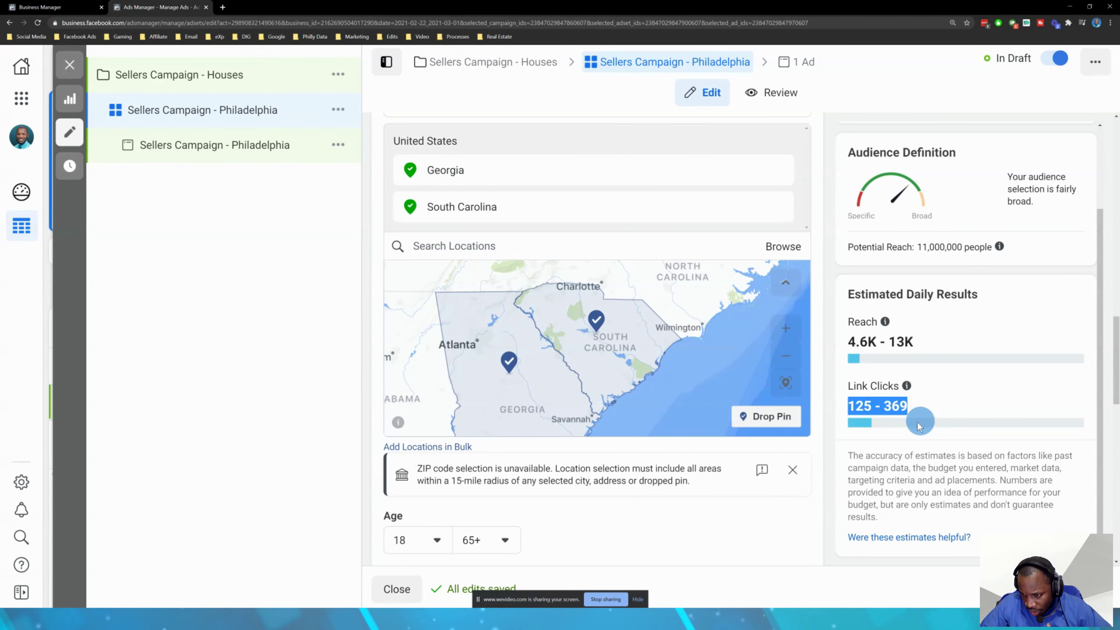